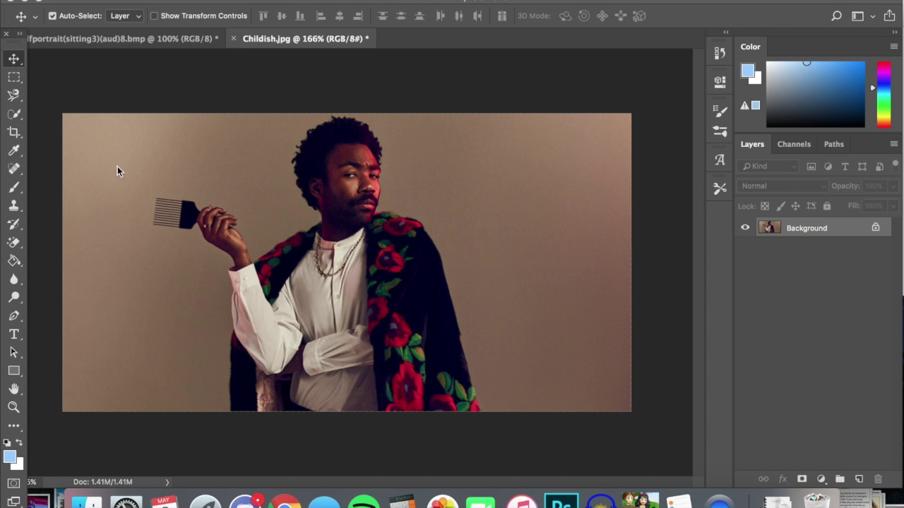
# Erase the beige backdrop around the portrait with the Magic Eraser
pyautogui.click(14, 242)
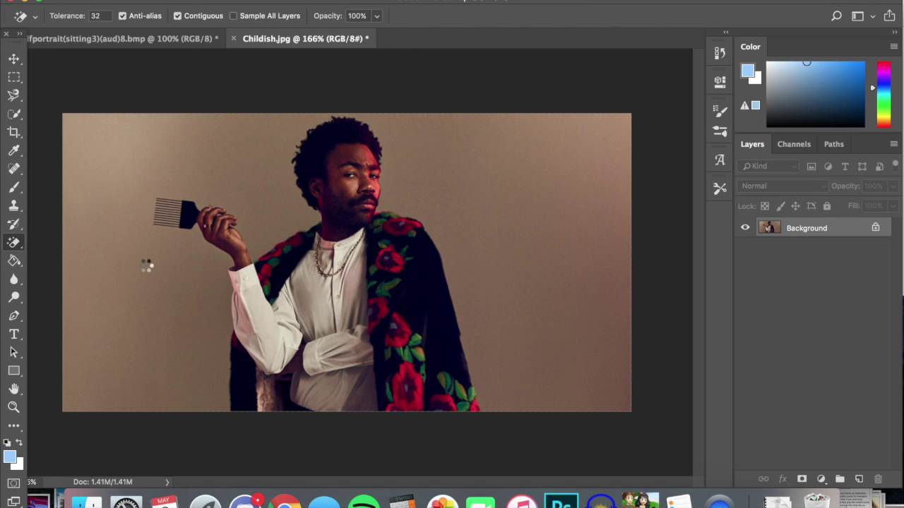
pyautogui.click(147, 265)
pyautogui.click(135, 141)
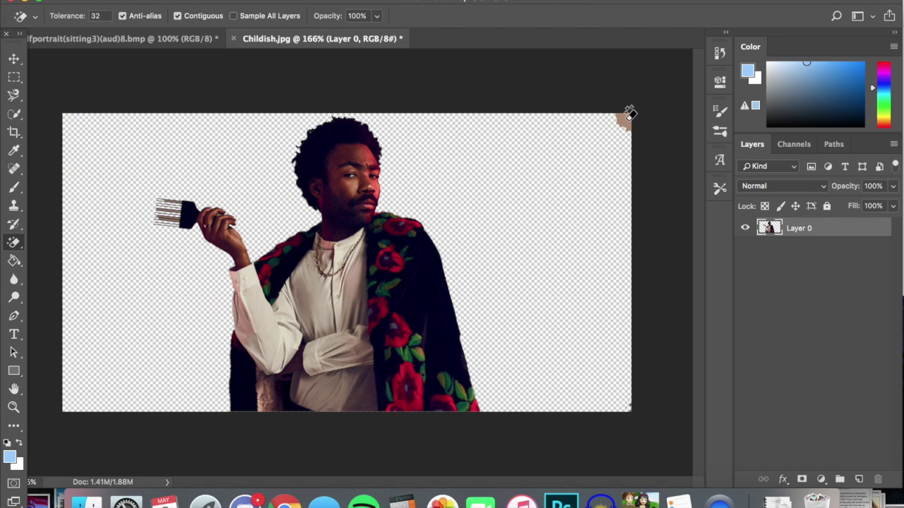
# Extend the canvas with transparent space on the left and above the head
pyautogui.click(13, 58)
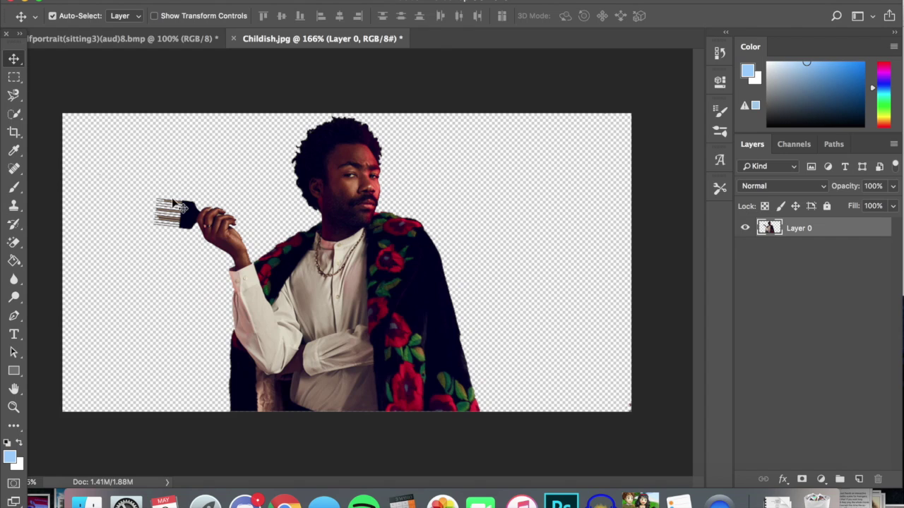
pyautogui.scroll(-5, 173, 205)
pyautogui.click(14, 131)
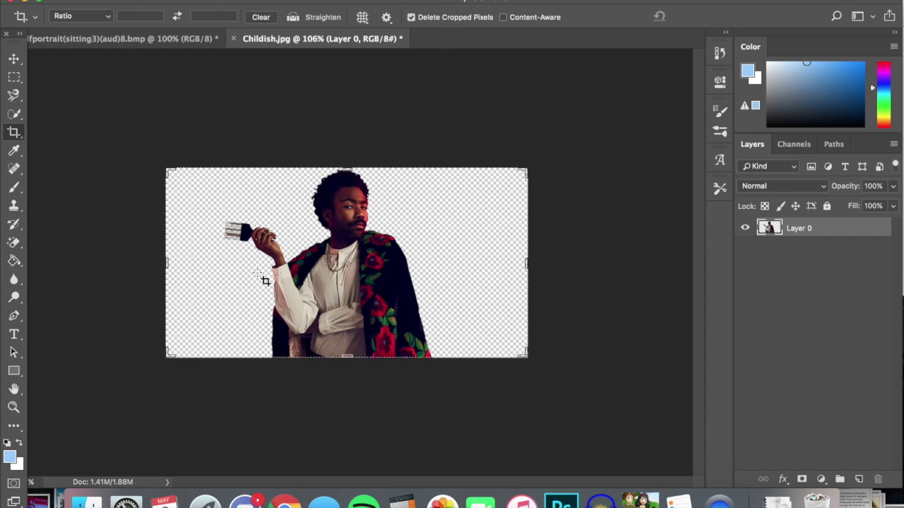
pyautogui.moveTo(166, 263); pyautogui.dragTo(133, 263)
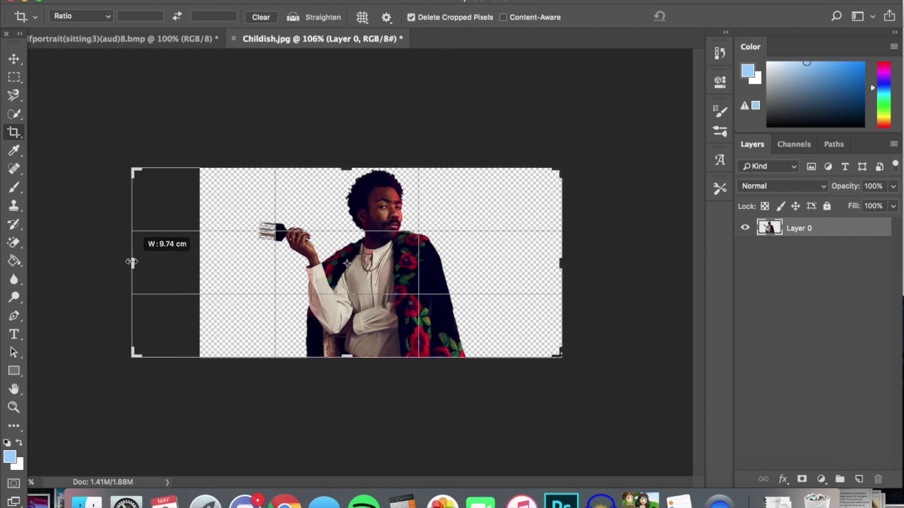
pyautogui.moveTo(346, 168); pyautogui.dragTo(345, 151)
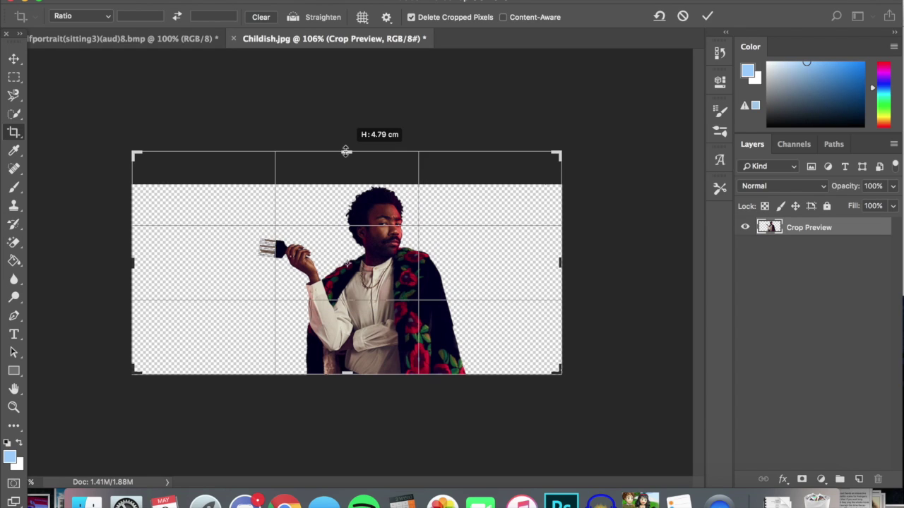
pyautogui.press('Return')
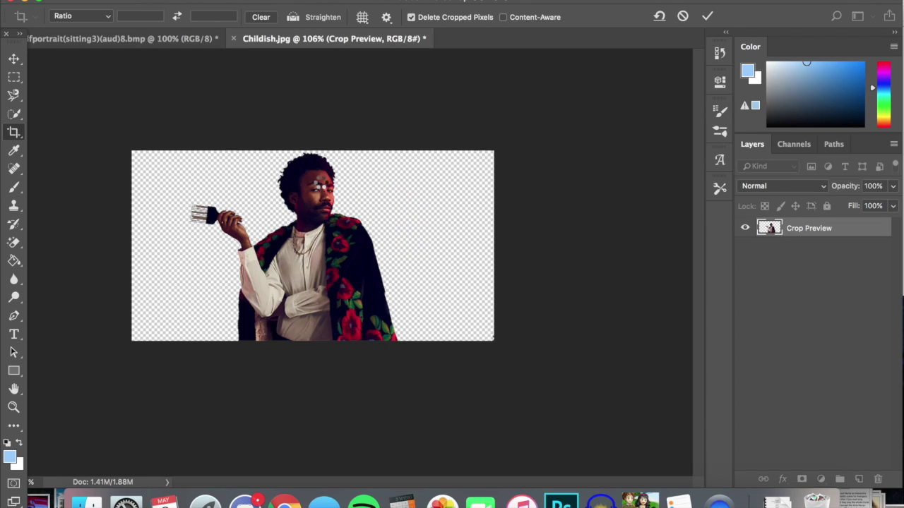
pyautogui.click(14, 61)
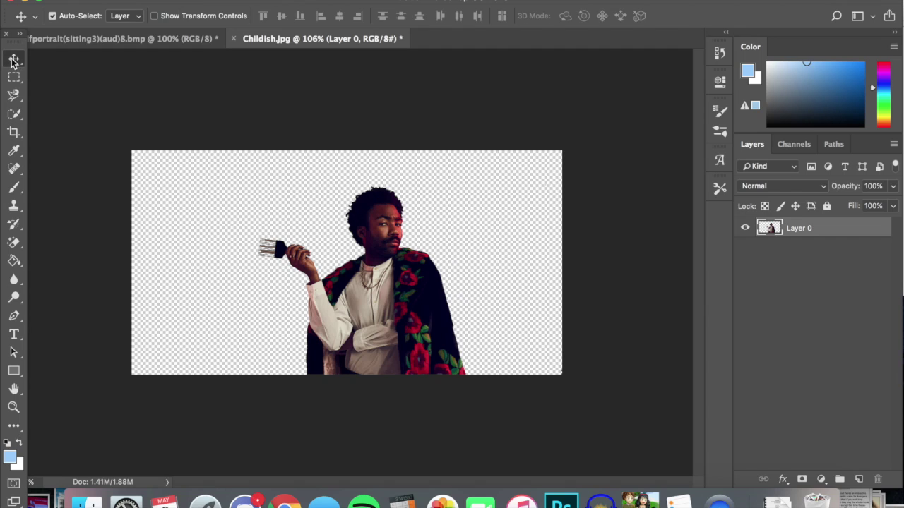
pyautogui.click(187, 0)
# Apply Brightness/Contrast with brightness 45 and contrast 26
pyautogui.click(414, 18)
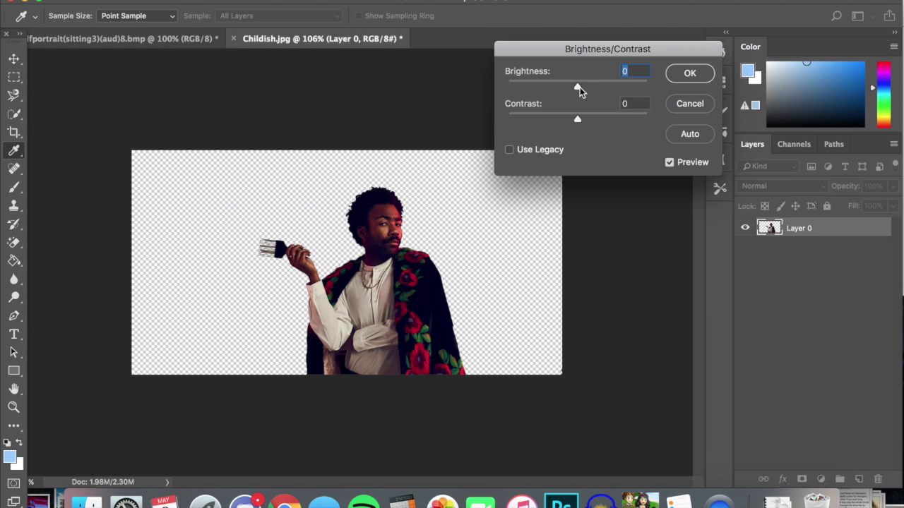
pyautogui.moveTo(587, 89); pyautogui.dragTo(594, 90)
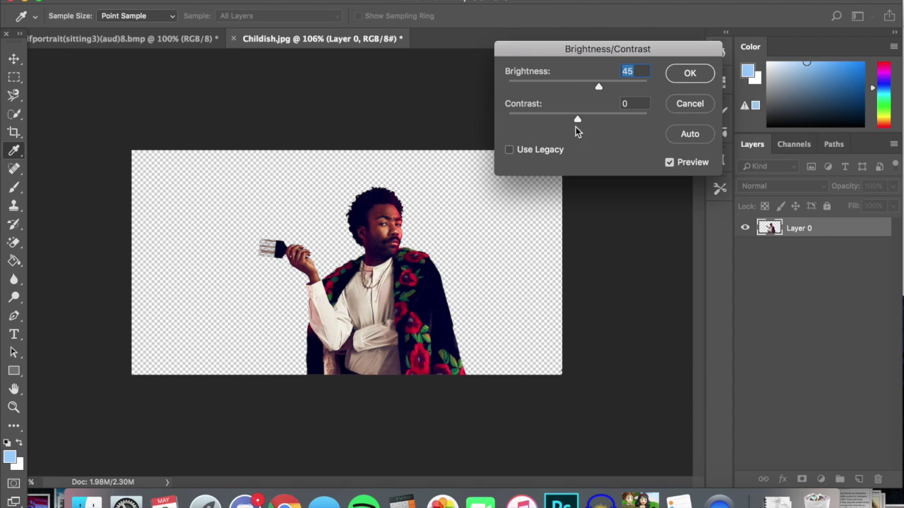
pyautogui.moveTo(578, 120); pyautogui.dragTo(592, 122)
pyautogui.click(682, 73)
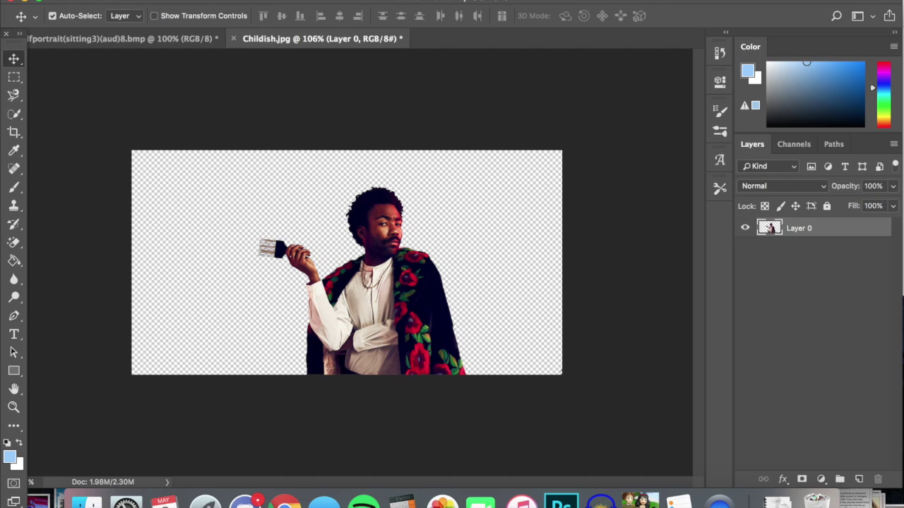
# Apply Vibrance at +42 to the portrait
pyautogui.click(192, 2)
pyautogui.click(386, 85)
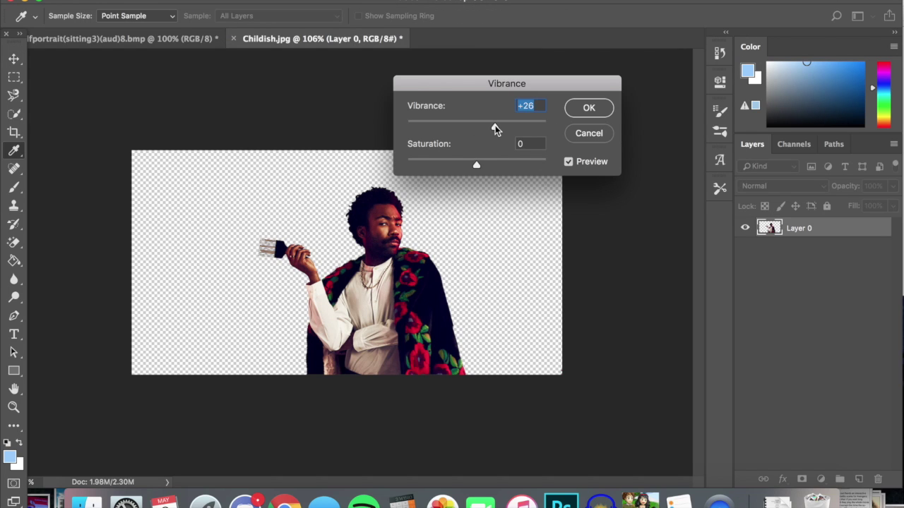
pyautogui.click(575, 109)
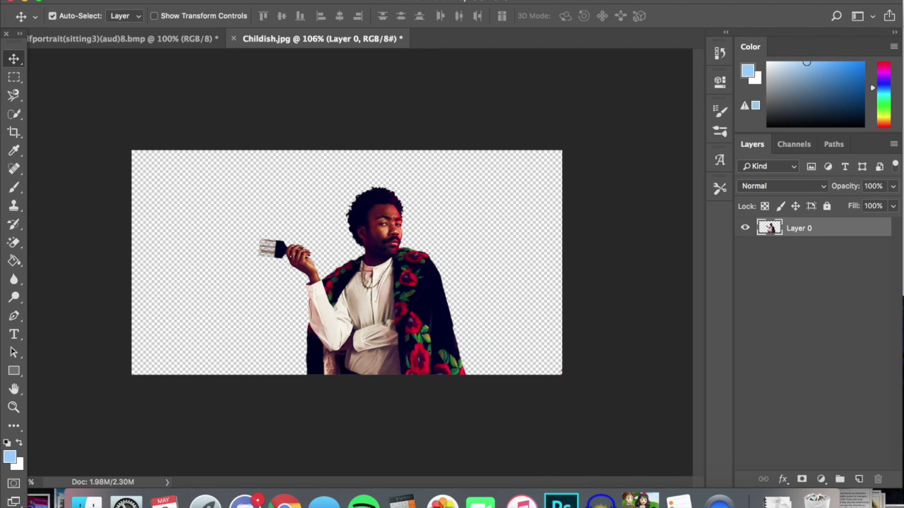
# Zoom into the comb and erase the beige strips between its teeth
pyautogui.scroll(1, 249, 226)
pyautogui.scroll(3, 248, 226)
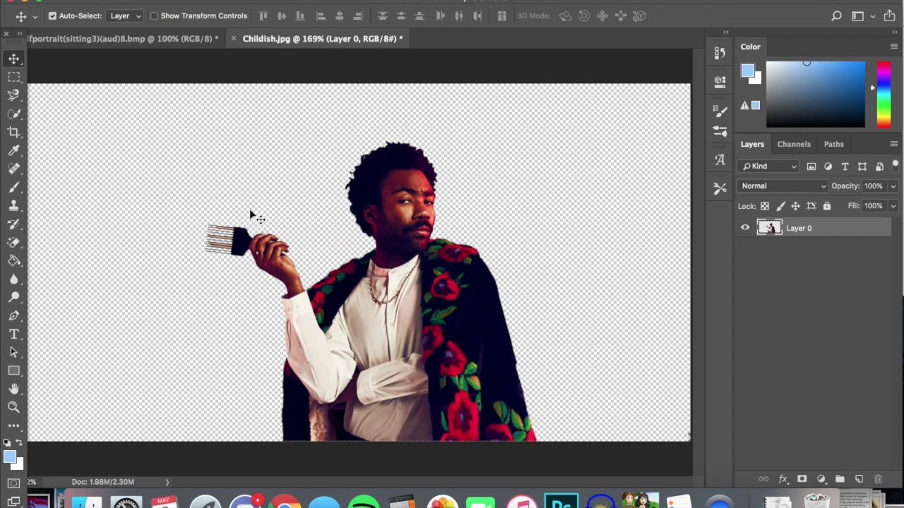
pyautogui.scroll(2, 250, 212)
pyautogui.scroll(1, 262, 201)
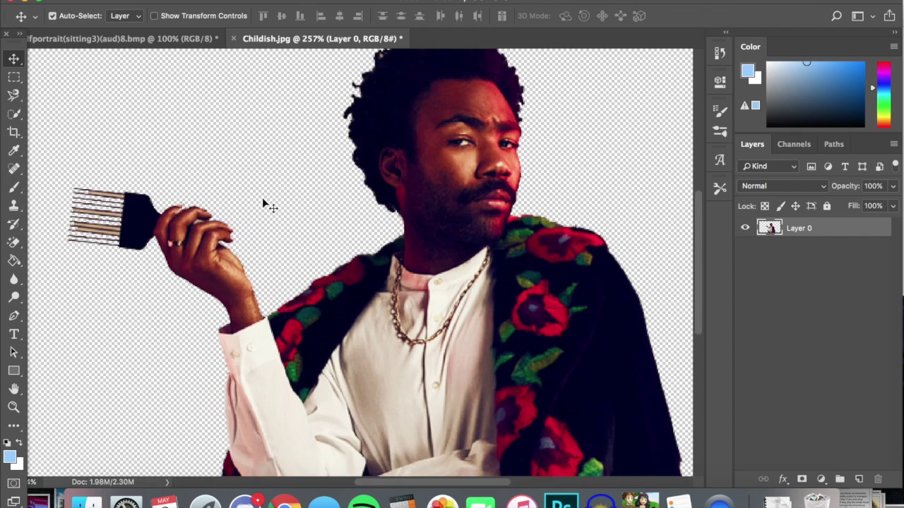
pyautogui.scroll(2, 262, 201)
pyautogui.scroll(1, 263, 201)
pyautogui.scroll(1, 266, 204)
pyautogui.scroll(1, 267, 204)
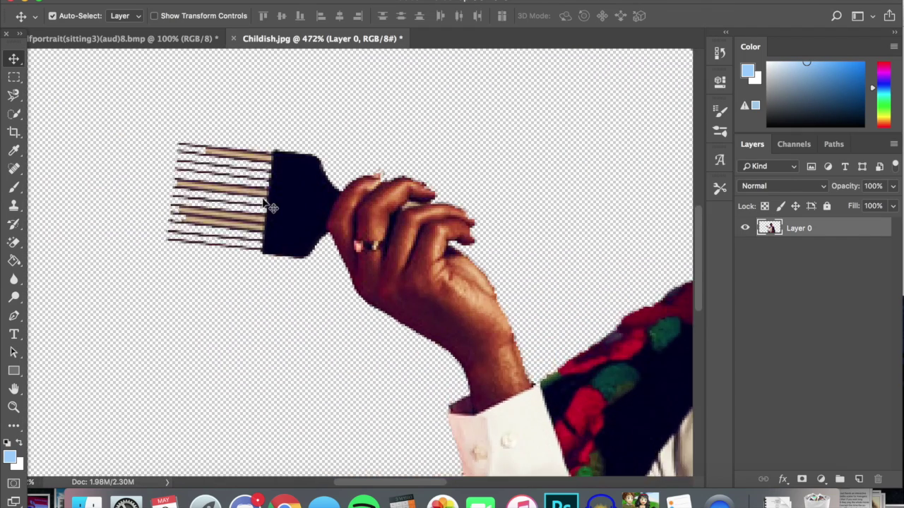
pyautogui.scroll(2, 266, 204)
pyautogui.click(13, 242)
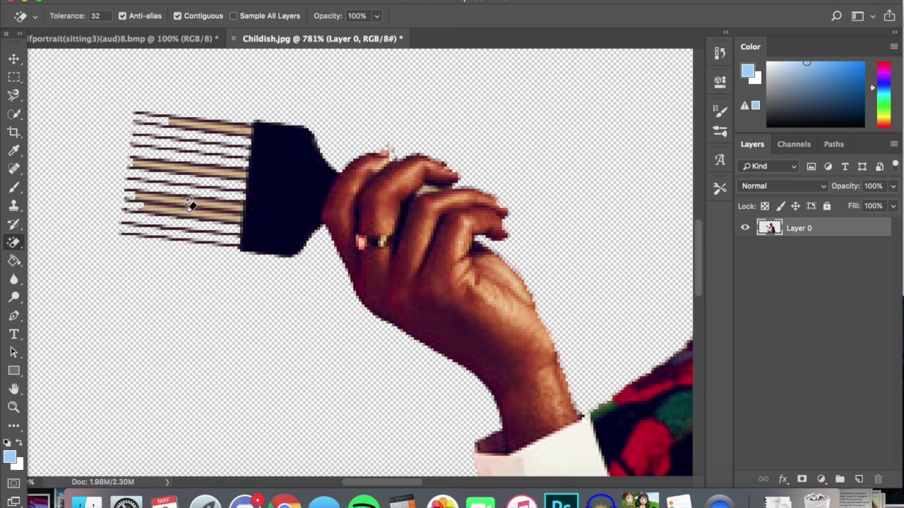
pyautogui.click(190, 205)
pyautogui.click(188, 191)
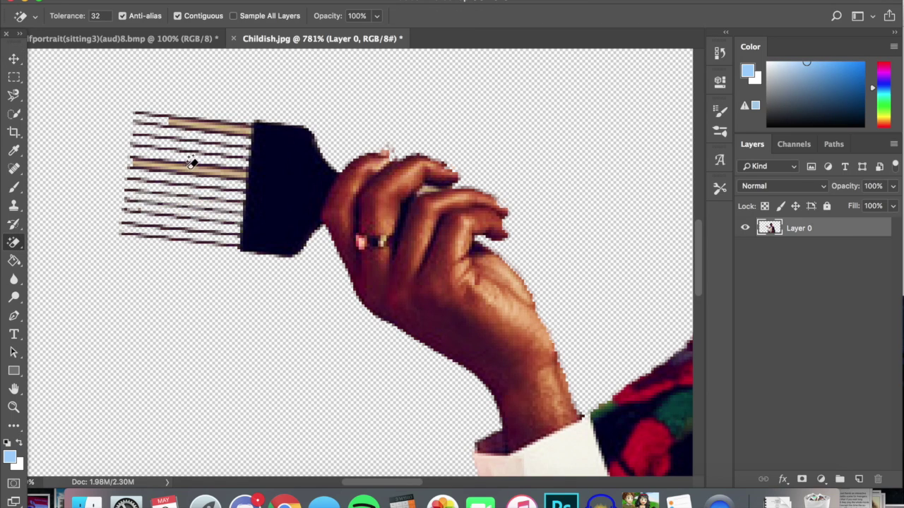
pyautogui.click(191, 164)
pyautogui.click(247, 128)
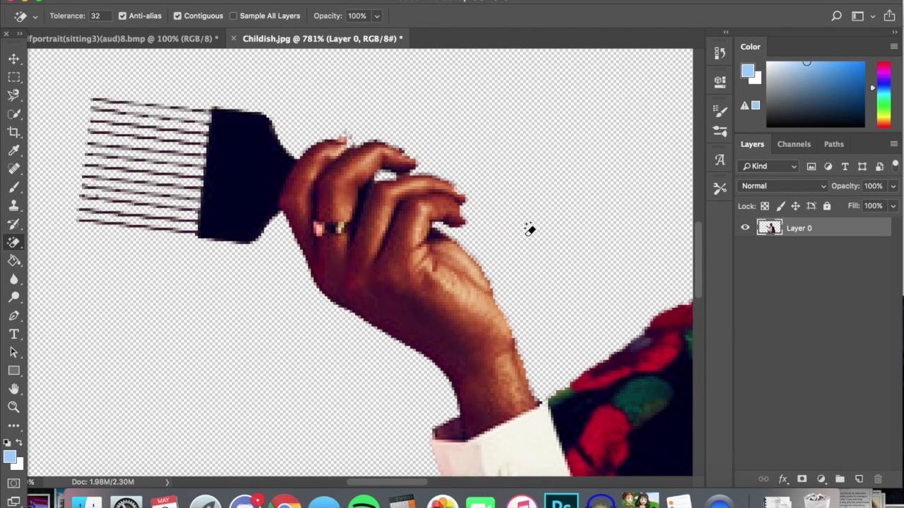
# Pan around the portrait to check for leftover background specks
pyautogui.scroll(-10, 529, 229)
pyautogui.hscroll(5, 528, 228)
pyautogui.hscroll(3, 529, 228)
pyautogui.scroll(-2, 529, 229)
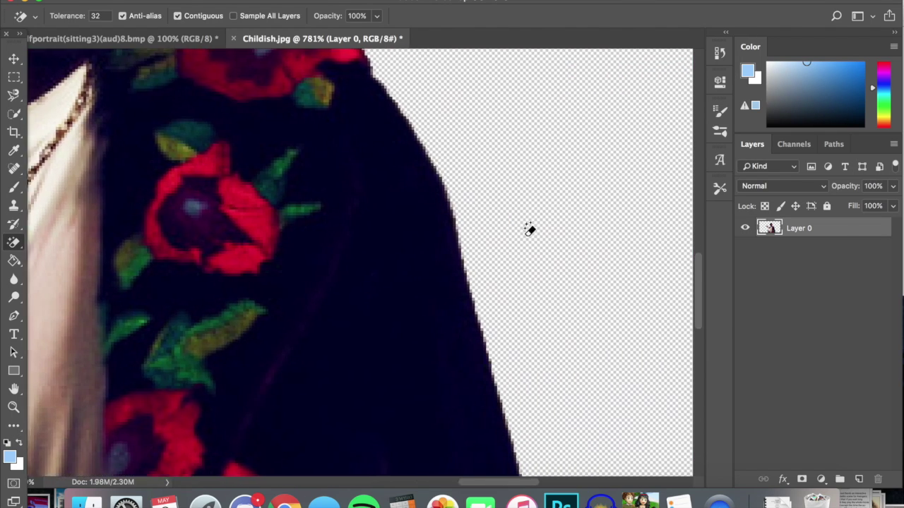
pyautogui.hscroll(3, 528, 228)
pyautogui.scroll(-3, 528, 228)
pyautogui.scroll(-5, 529, 228)
pyautogui.scroll(-8, 528, 229)
pyautogui.scroll(8, 529, 229)
pyautogui.hscroll(-3, 529, 229)
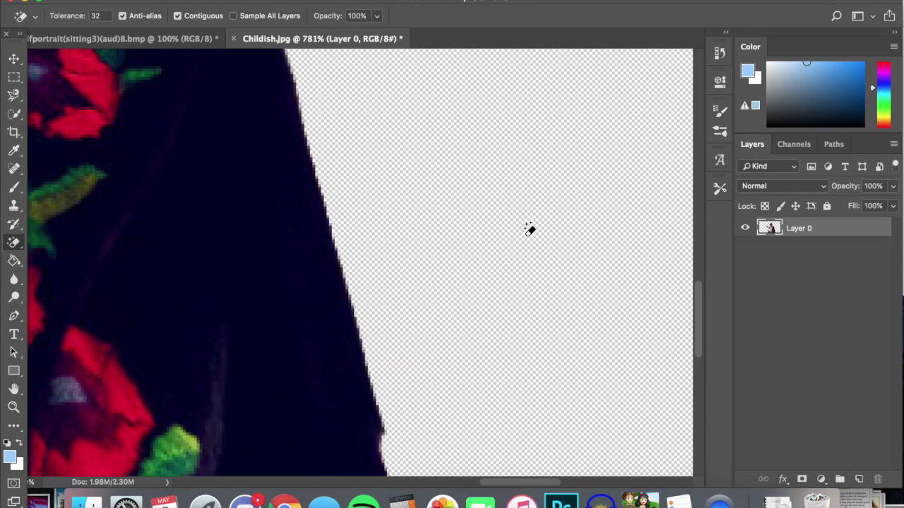
pyautogui.scroll(8, 529, 229)
pyautogui.scroll(6, 529, 228)
pyautogui.scroll(4, 529, 229)
pyautogui.scroll(-5, 528, 229)
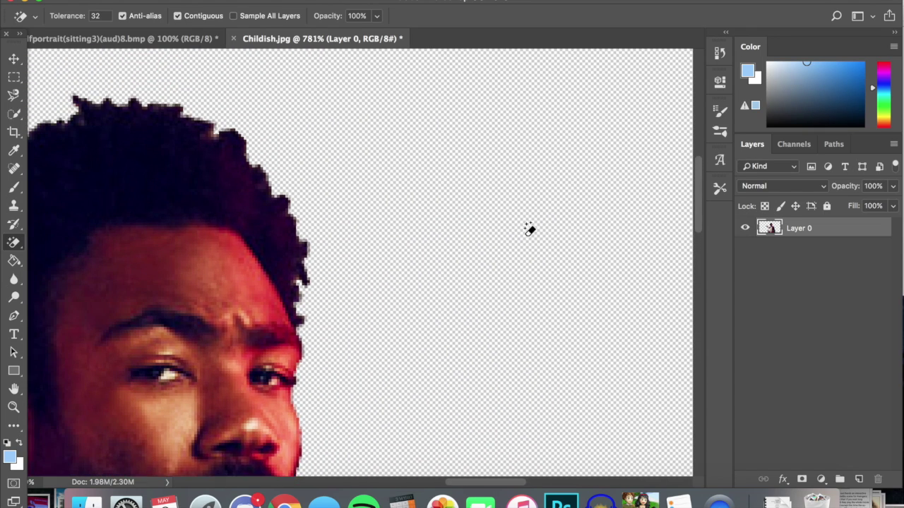
pyautogui.scroll(-1, 529, 228)
pyautogui.scroll(-1, 529, 229)
pyautogui.scroll(-5, 529, 229)
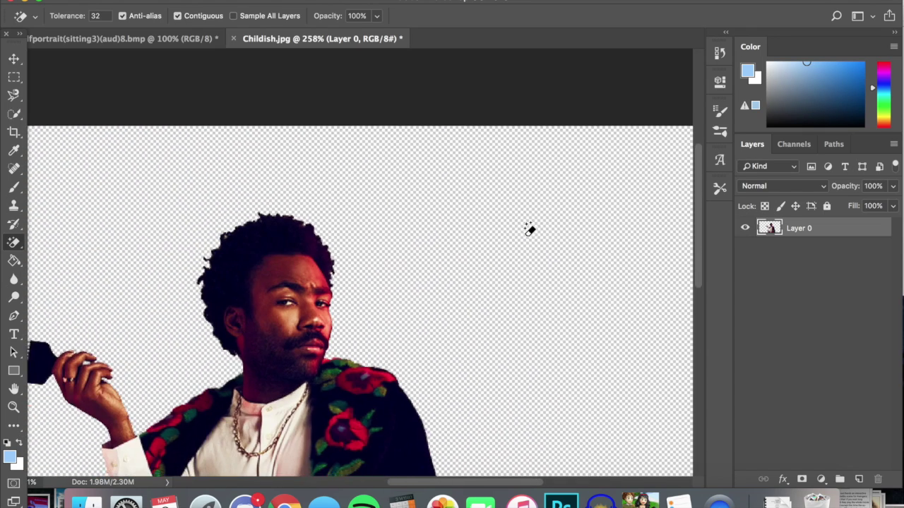
pyautogui.scroll(2, 528, 228)
pyautogui.scroll(1, 529, 229)
pyautogui.scroll(-2, 529, 228)
pyautogui.scroll(-1, 529, 229)
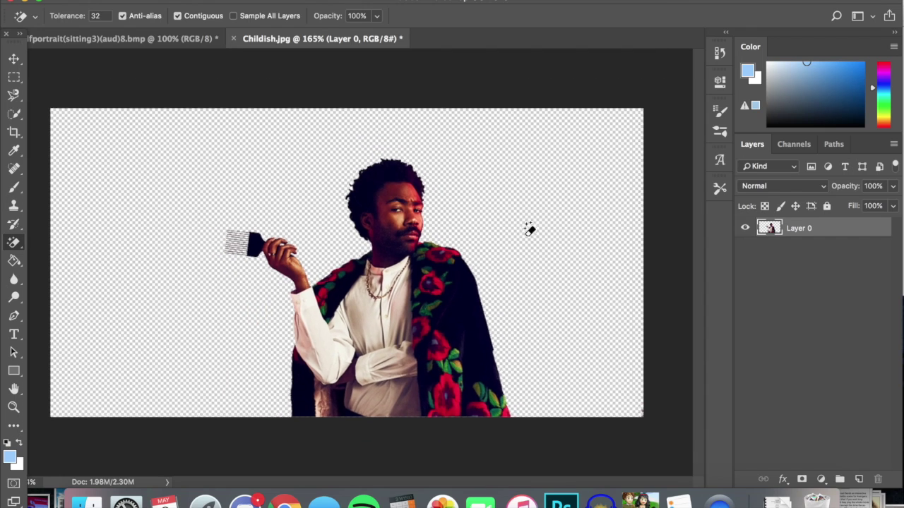
pyautogui.scroll(-1, 529, 229)
pyautogui.click(14, 59)
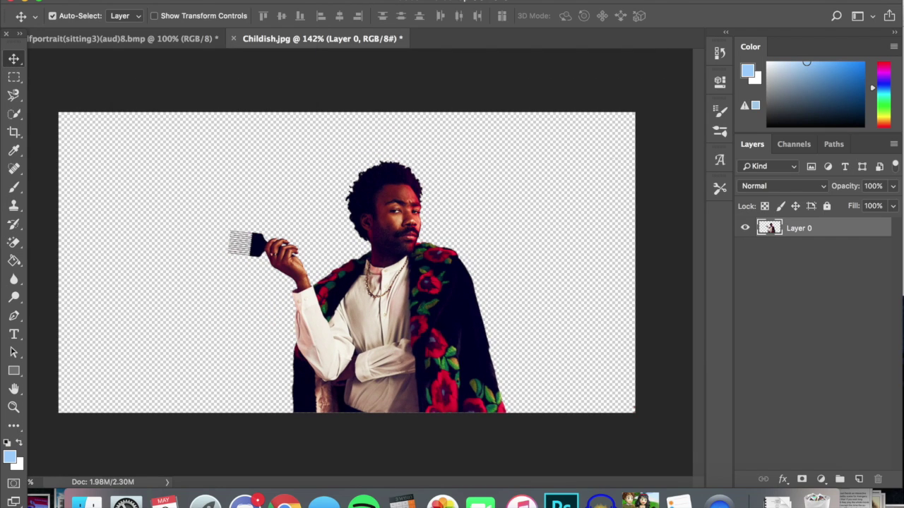
# Save a copy as childishgambino(aud).bmp in 24-bit Windows BMP format
pyautogui.click(188, 129)
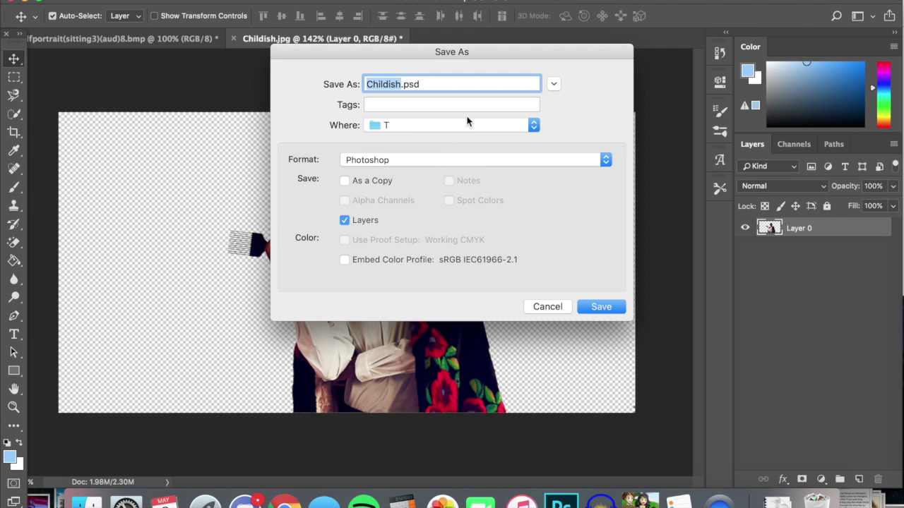
pyautogui.write('ch')
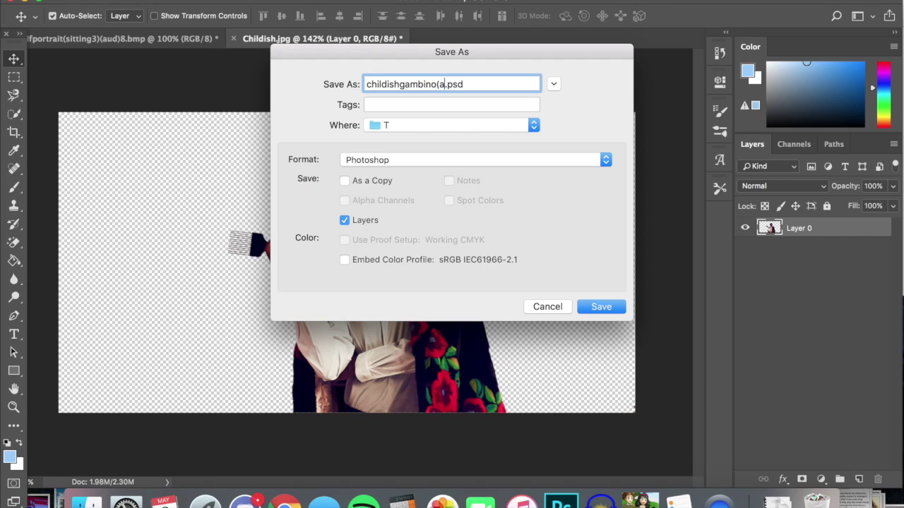
pyautogui.write('ud)')
pyautogui.click(488, 165)
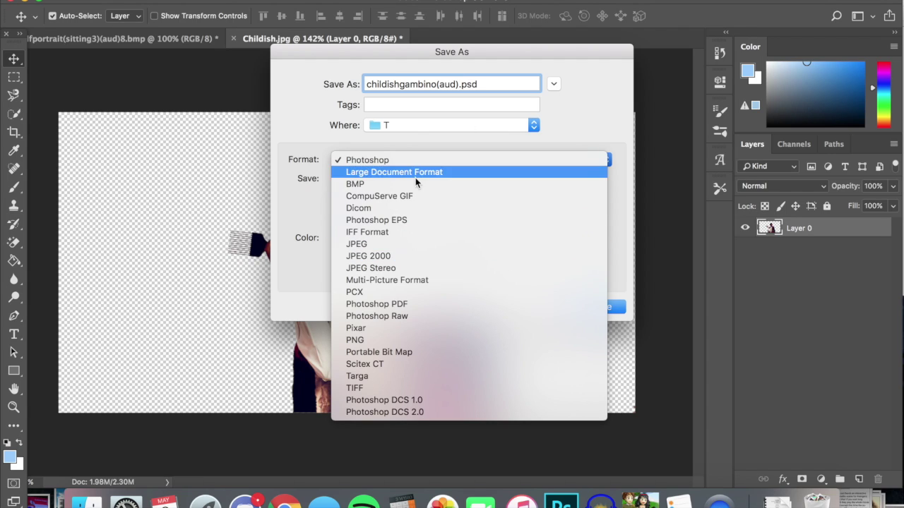
pyautogui.click(415, 171)
pyautogui.click(422, 172)
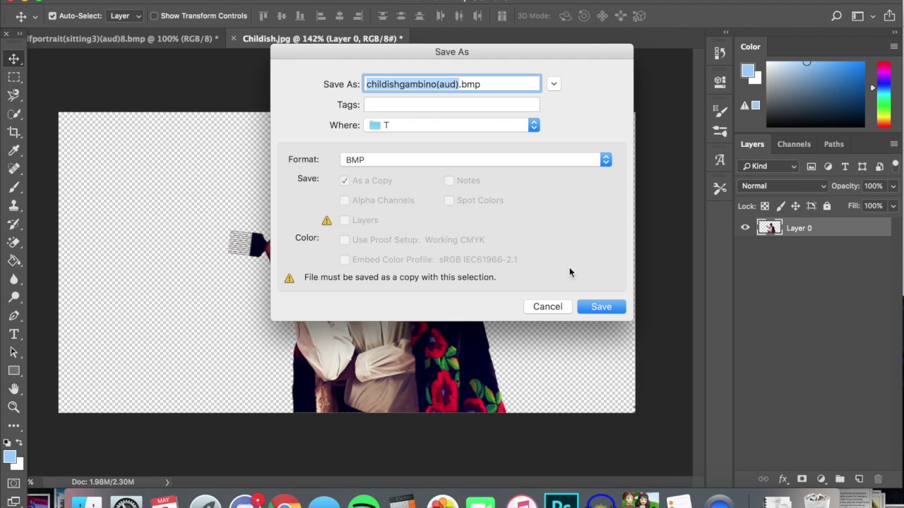
pyautogui.click(602, 308)
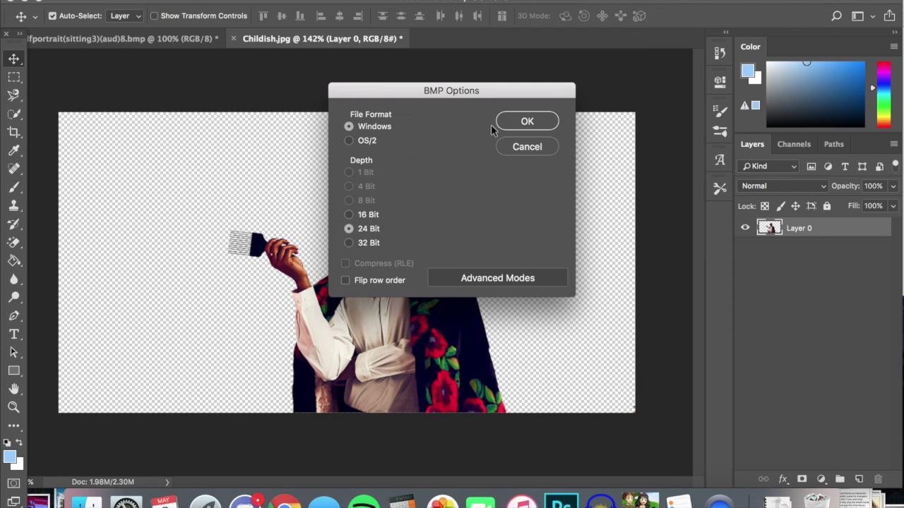
pyautogui.click(527, 122)
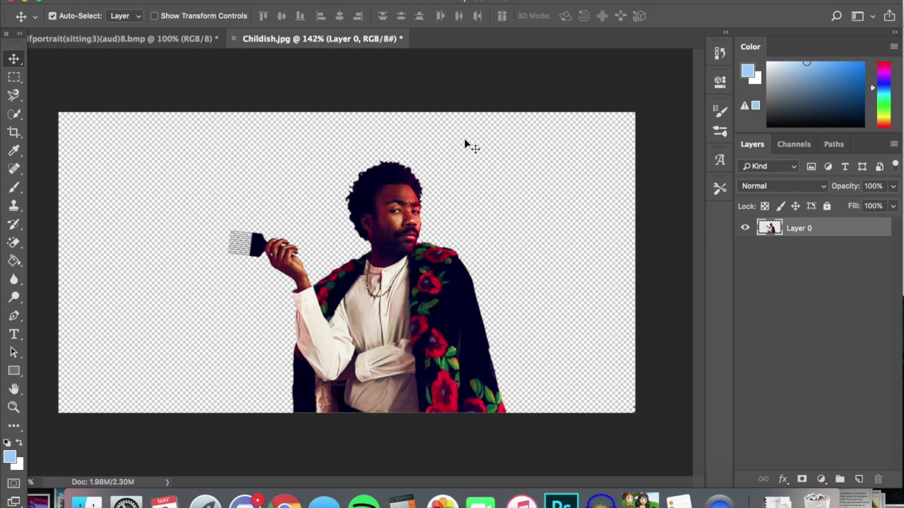
pyautogui.hotkey('ctrl', 'Right')
# Start a raw-data import of childishgambino(aud).bmp
pyautogui.click(106, 2)
pyautogui.click(254, 149)
pyautogui.scroll(-5, 510, 175)
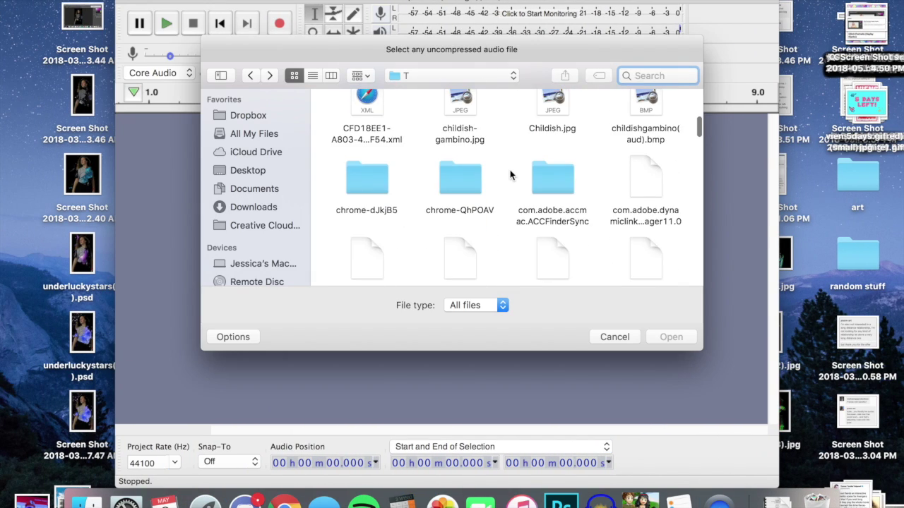
pyautogui.scroll(2, 510, 175)
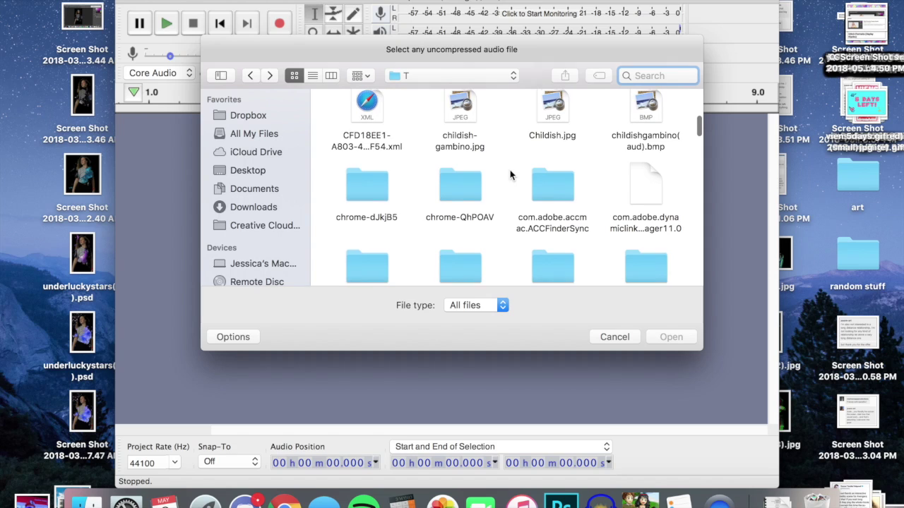
pyautogui.click(646, 131)
pyautogui.doubleClick(645, 131)
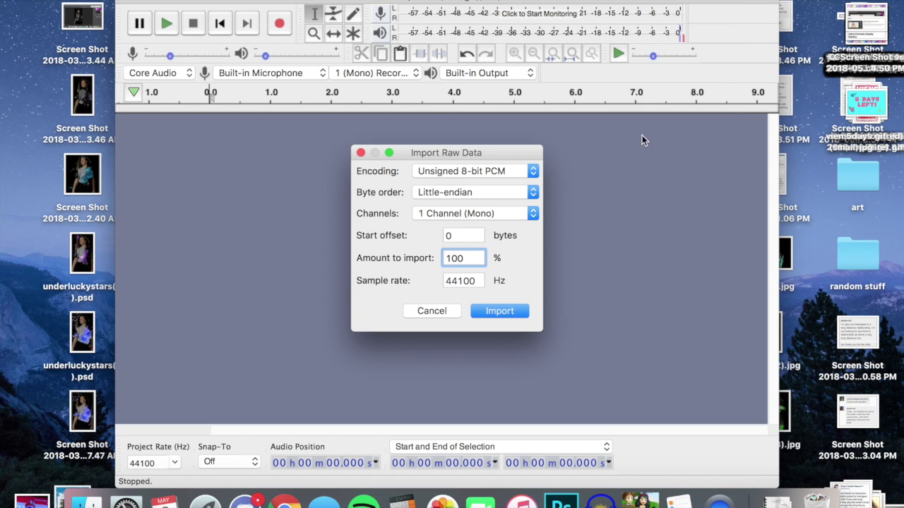
# Import it with U-Law encoding as a mono track and select about 5–13.8 s
pyautogui.click(494, 192)
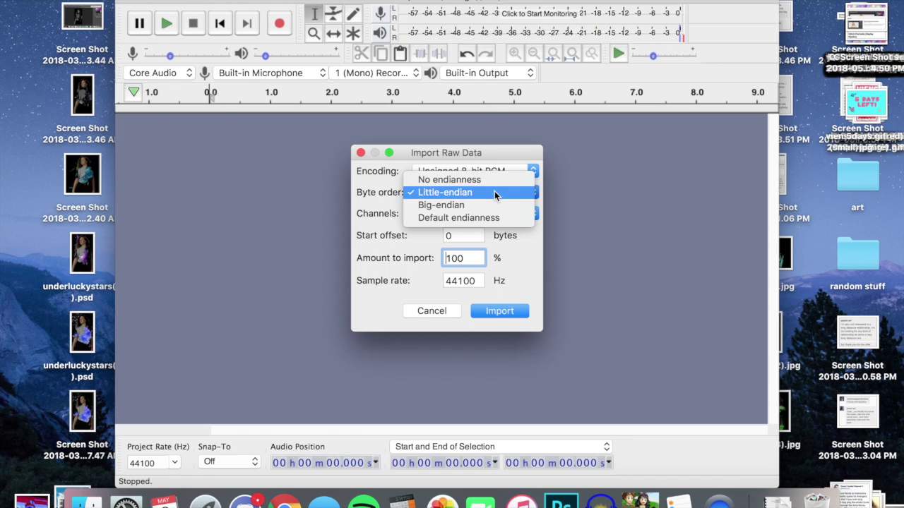
pyautogui.click(494, 171)
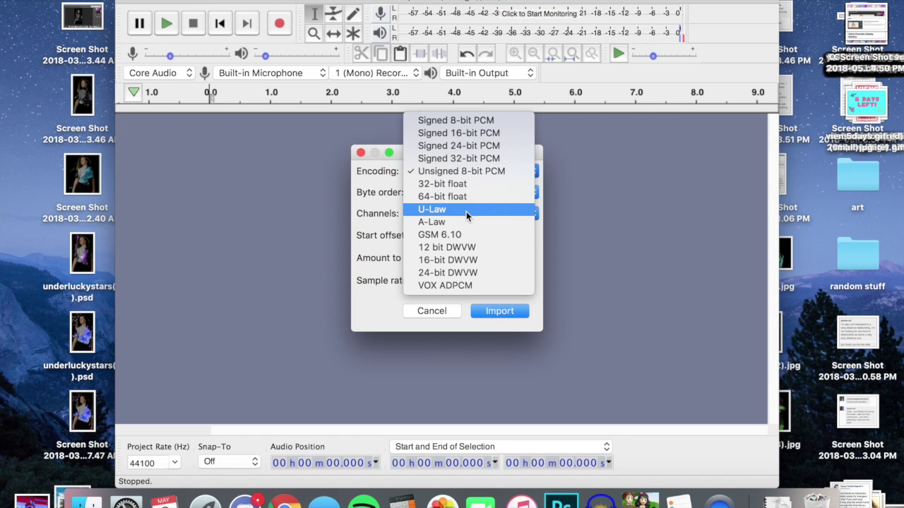
pyautogui.click(466, 210)
pyautogui.click(505, 309)
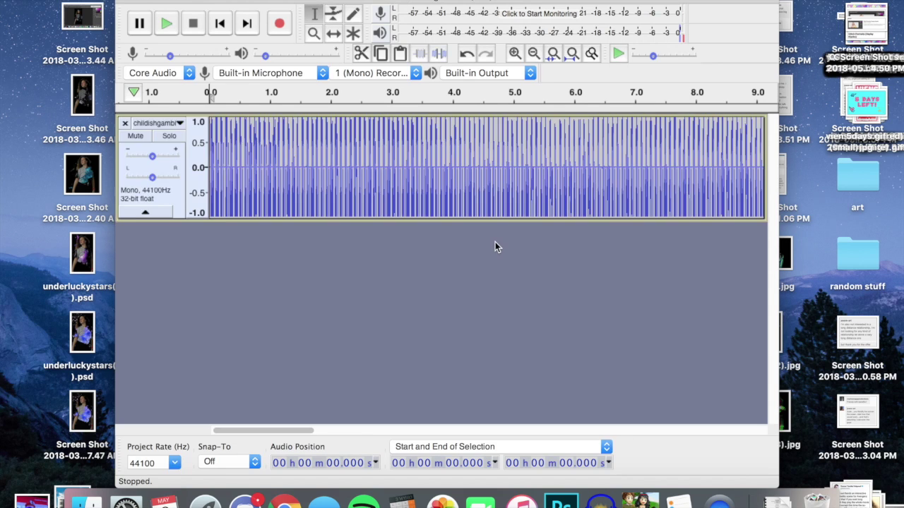
pyautogui.keyDown('ctrl'); pyautogui.scroll(-3, 393, 138); pyautogui.keyUp('ctrl')
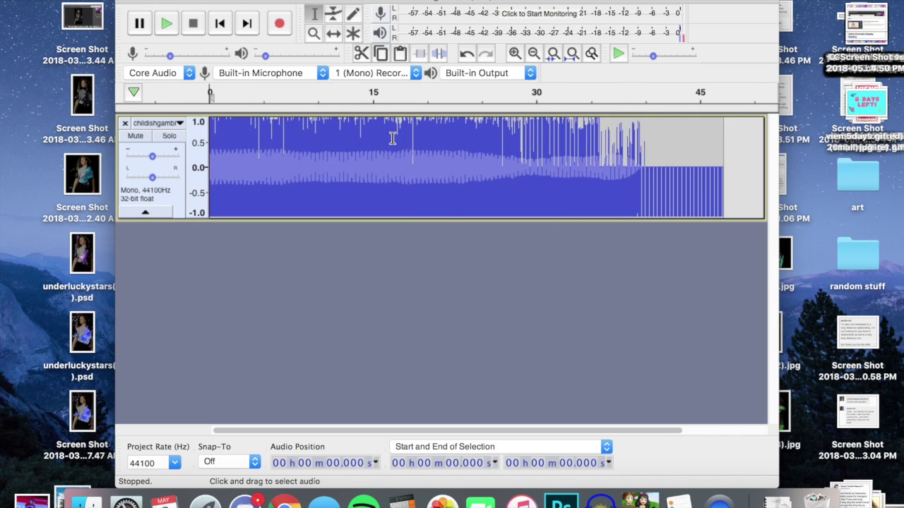
pyautogui.keyDown('ctrl'); pyautogui.scroll(-2, 392, 138); pyautogui.keyUp('ctrl')
pyautogui.keyDown('ctrl'); pyautogui.scroll(2, 393, 138); pyautogui.keyUp('ctrl')
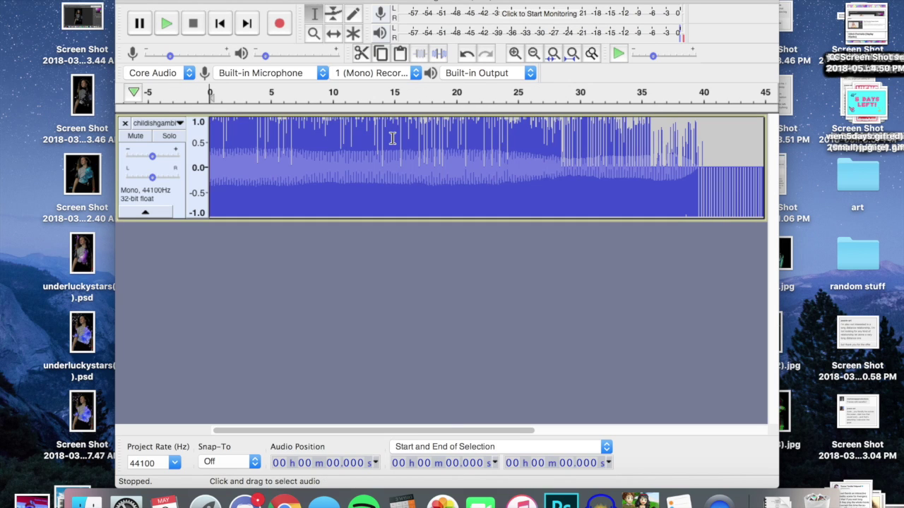
pyautogui.moveTo(273, 140); pyautogui.dragTo(381, 142)
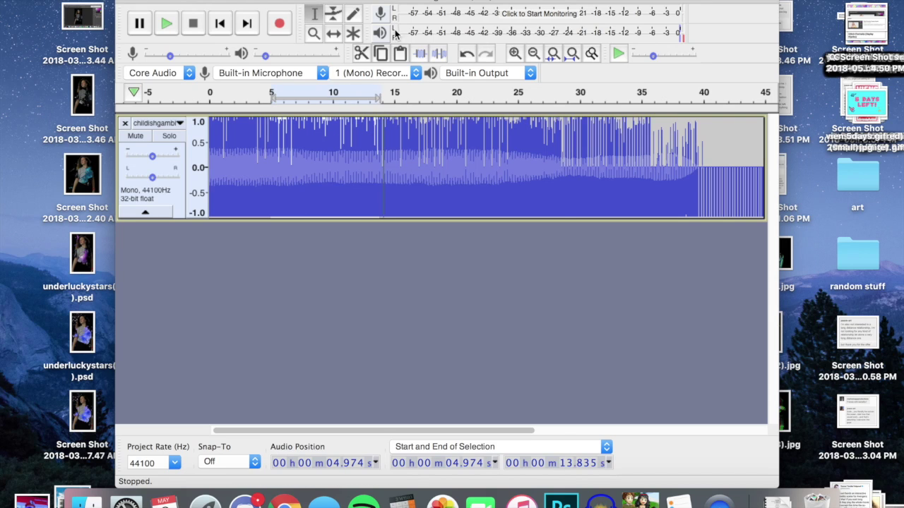
# Add reverb to the selected 5–13.8 s stretch
pyautogui.click(396, 0)
pyautogui.scroll(-2, 430, 283)
pyautogui.click(416, 307)
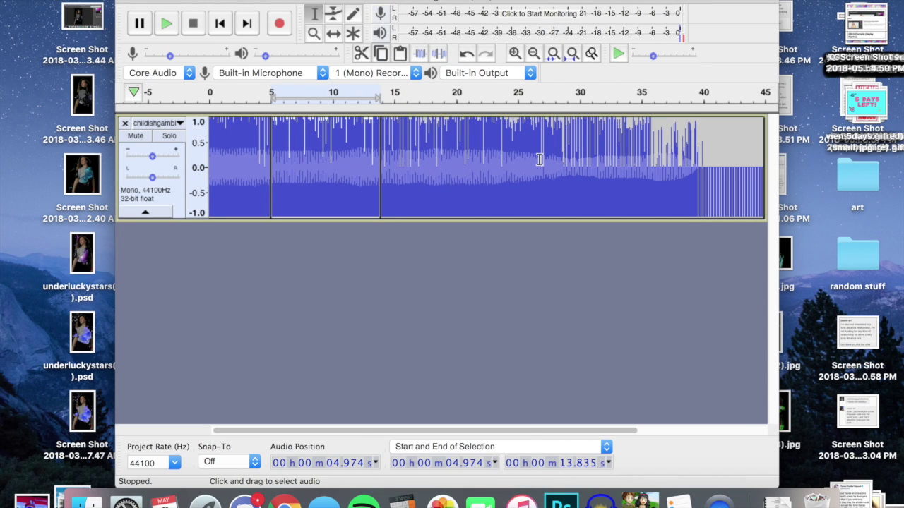
# Reverse the section from about 34.6 to 41.4 s
pyautogui.moveTo(366, 173); pyautogui.dragTo(511, 177)
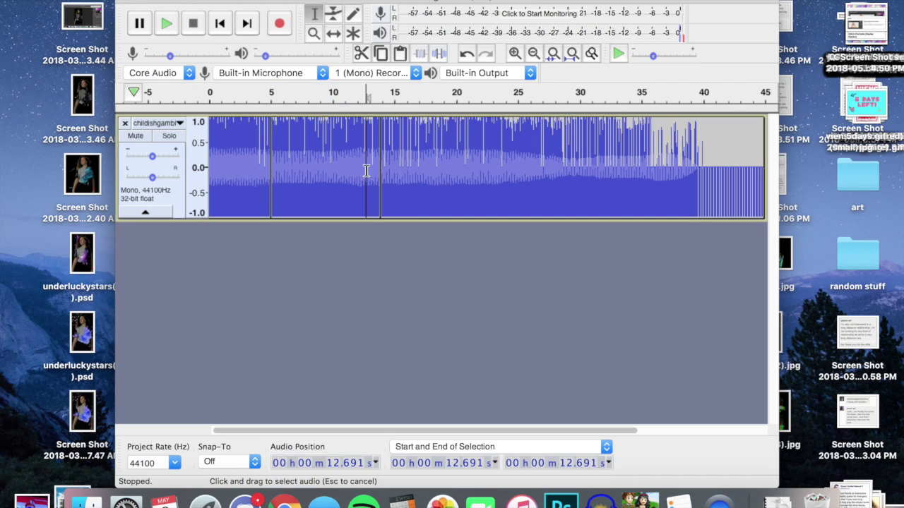
pyautogui.click(515, 183)
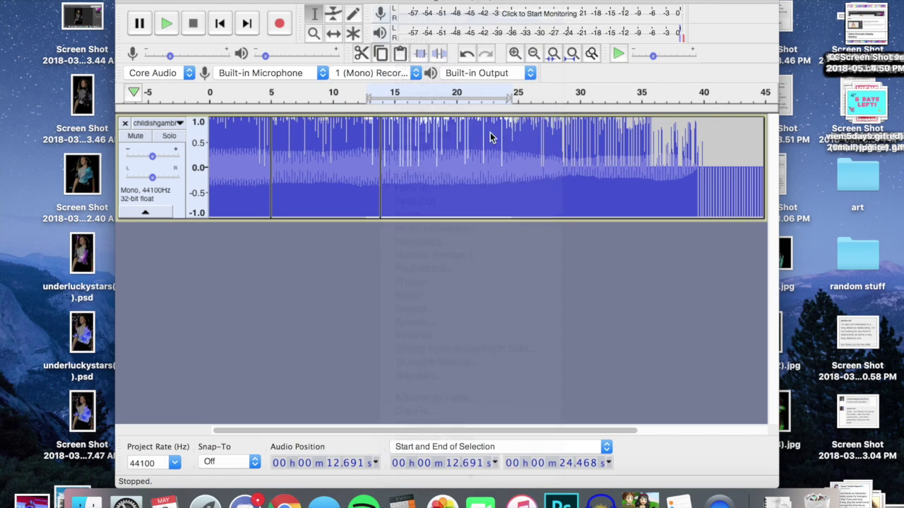
pyautogui.hscroll(2, 515, 184)
pyautogui.hscroll(3, 515, 184)
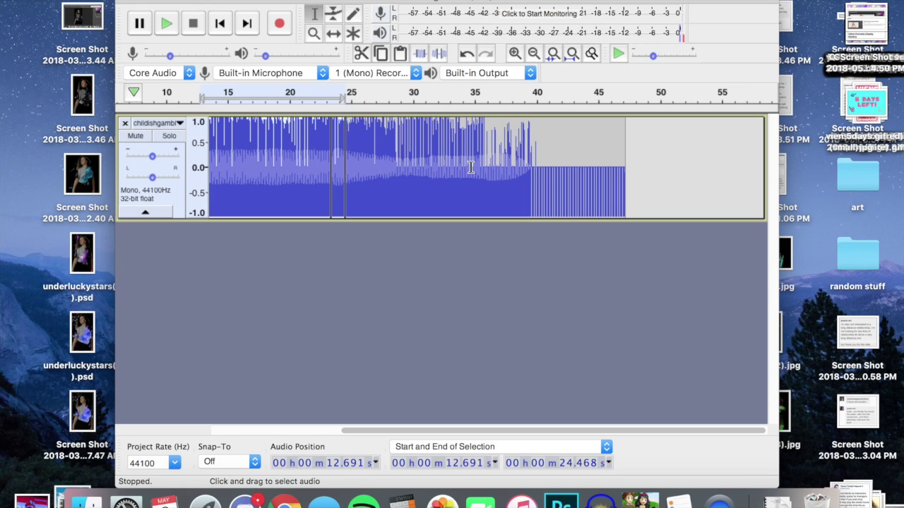
pyautogui.moveTo(470, 167); pyautogui.dragTo(555, 169)
pyautogui.click(408, 1)
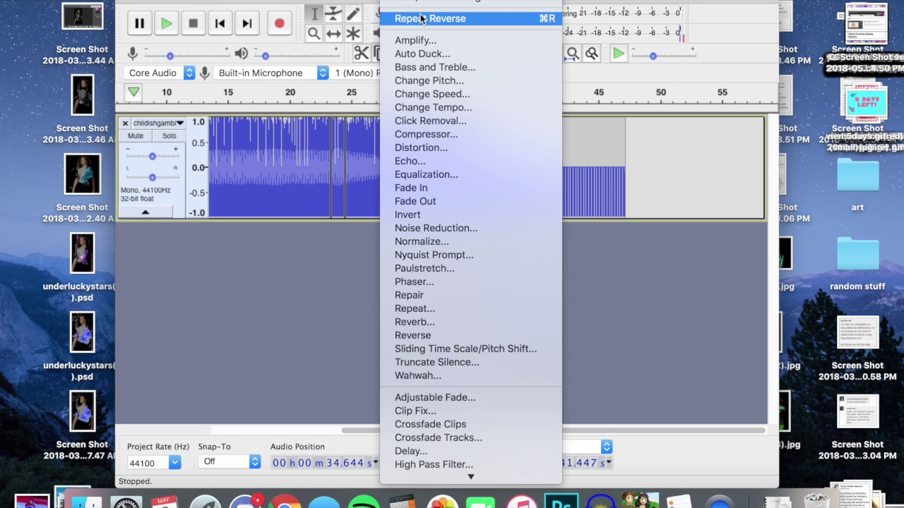
pyautogui.click(420, 19)
# Rejoin the split clips into one and select 12.12–22.01 s
pyautogui.hscroll(-5, 453, 154)
pyautogui.click(270, 160)
pyautogui.click(366, 161)
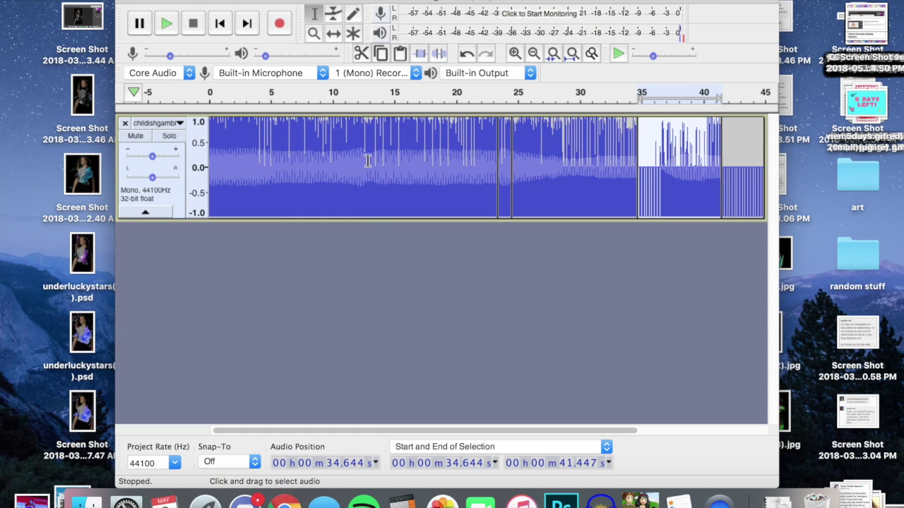
pyautogui.click(512, 163)
pyautogui.click(639, 173)
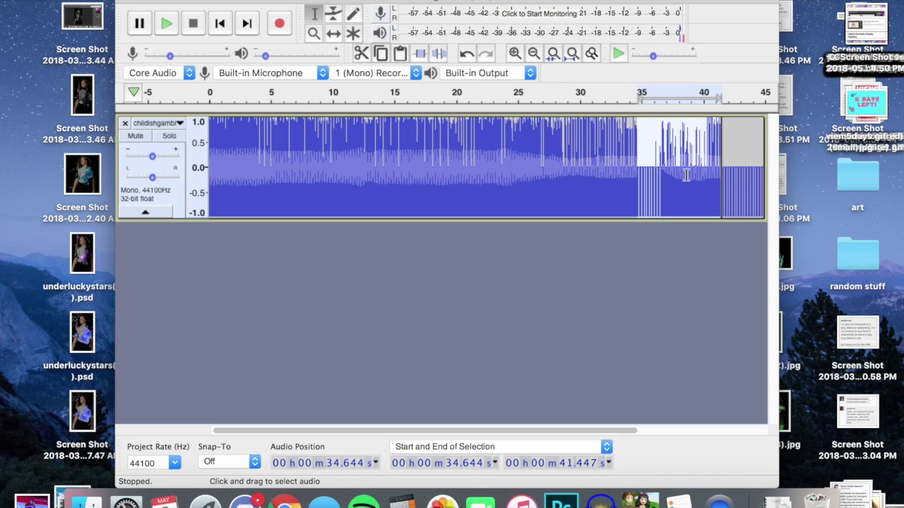
pyautogui.click(723, 177)
pyautogui.click(617, 171)
pyautogui.moveTo(359, 147); pyautogui.dragTo(481, 160)
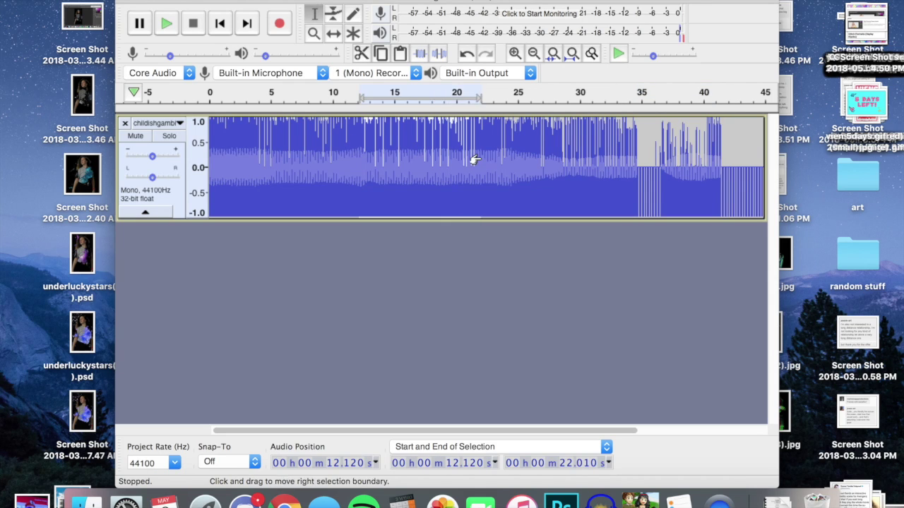
pyautogui.click(406, 1)
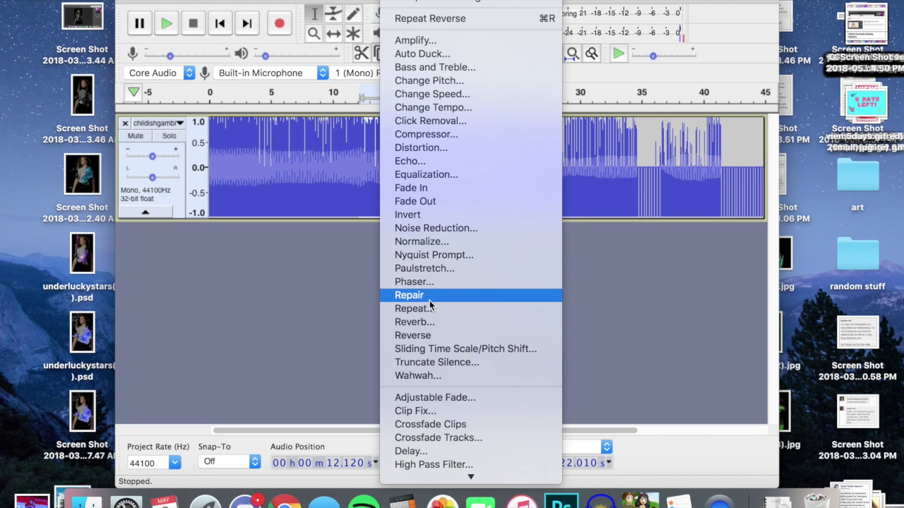
# Apply a Phaser with LFO start phase 220 to the 12–22 s selection
pyautogui.click(429, 283)
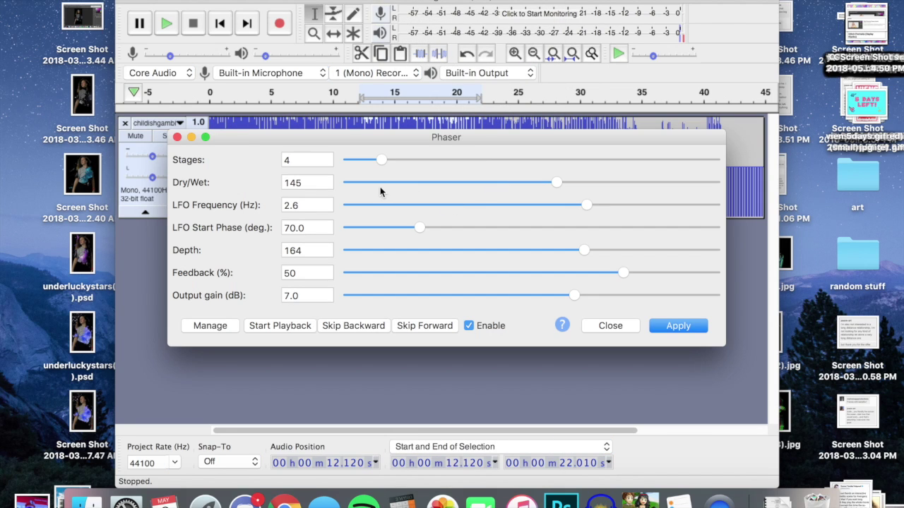
pyautogui.click(578, 228)
pyautogui.click(677, 327)
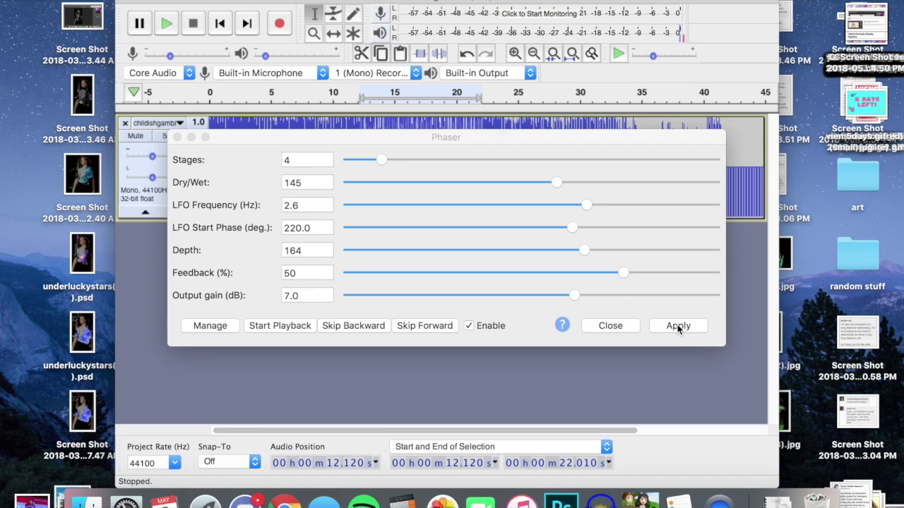
pyautogui.click(625, 327)
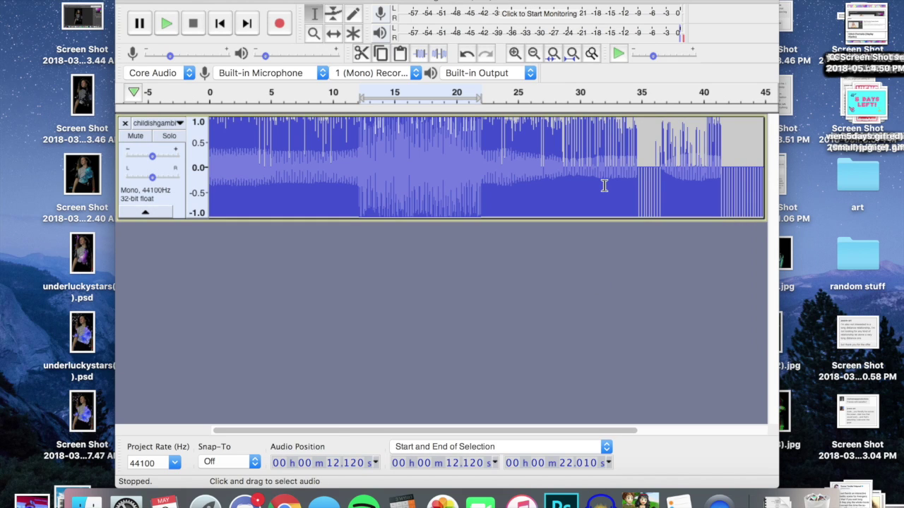
# Apply Echo with a 5 s delay to 30.127–39.732 s
pyautogui.hscroll(5, 603, 185)
pyautogui.moveTo(415, 160); pyautogui.dragTo(534, 160)
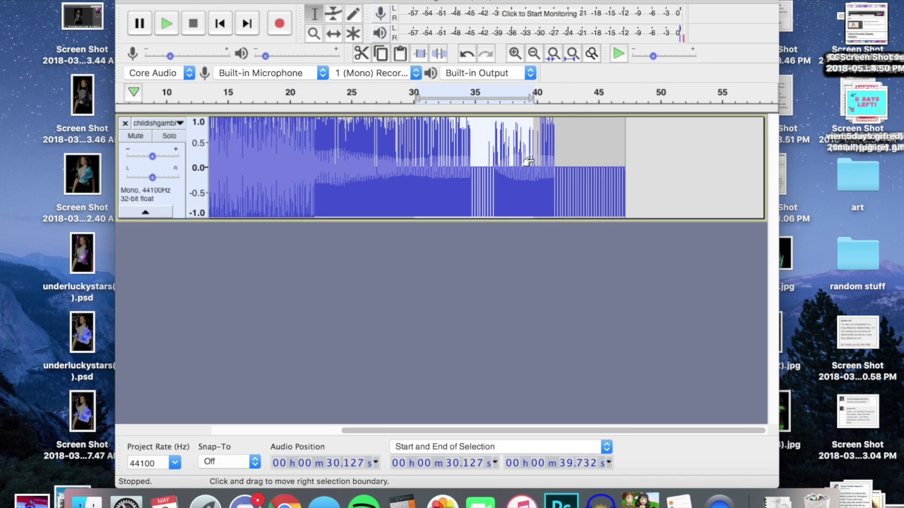
pyautogui.click(399, 0)
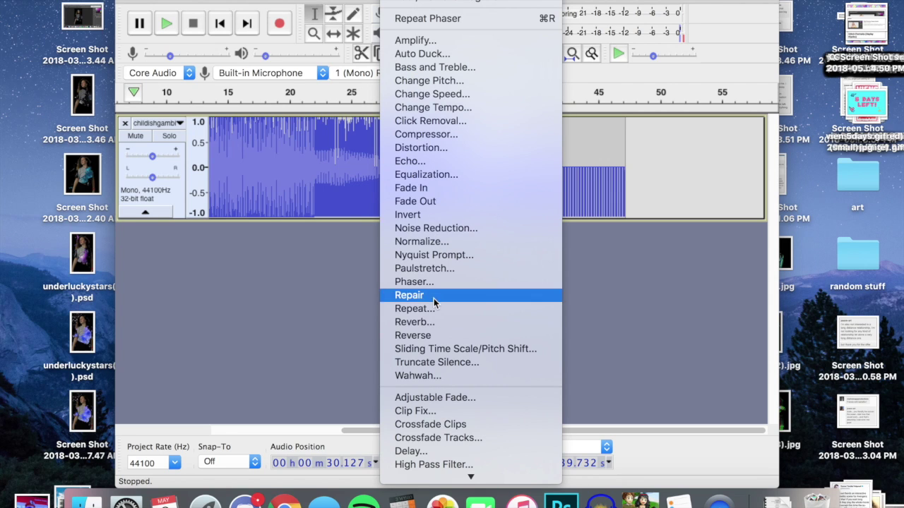
pyautogui.click(431, 162)
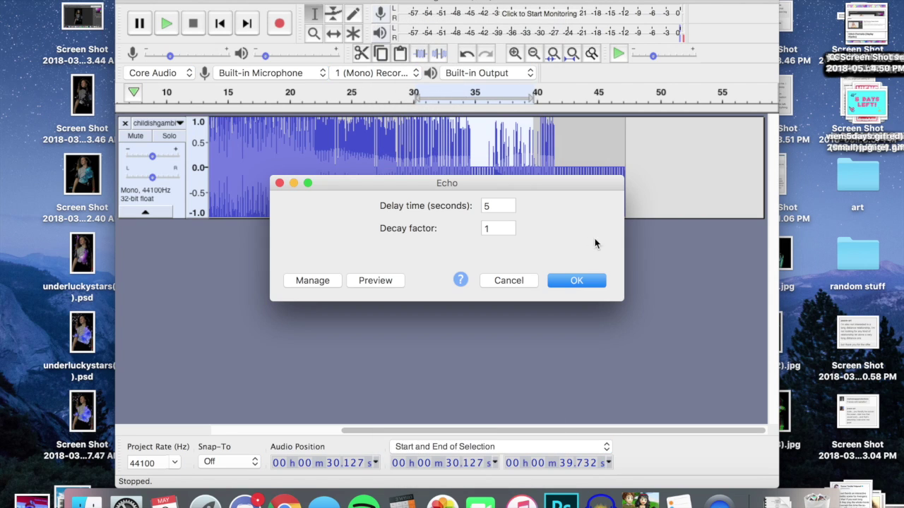
pyautogui.click(575, 281)
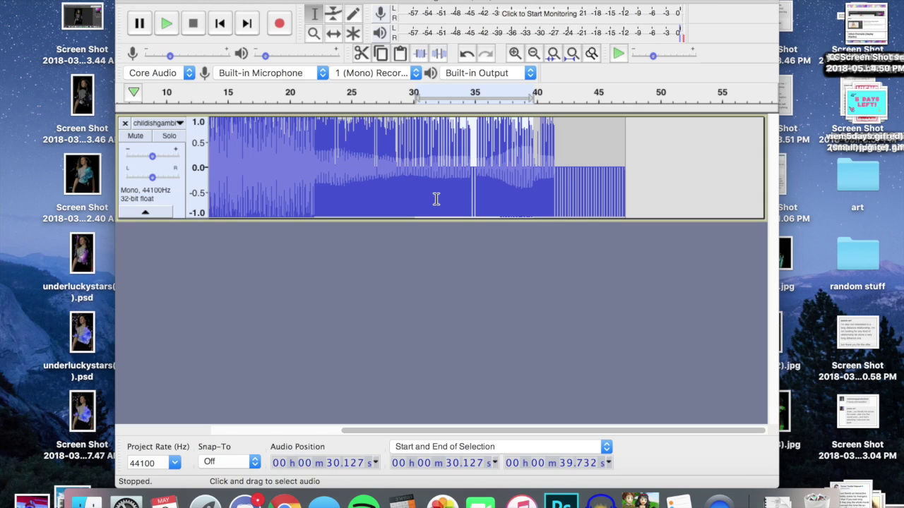
# Repeat the echo three times on 3.2–8.1 s, then select 19.666–27.726 s
pyautogui.hscroll(-5, 436, 199)
pyautogui.moveTo(249, 158); pyautogui.dragTo(309, 152)
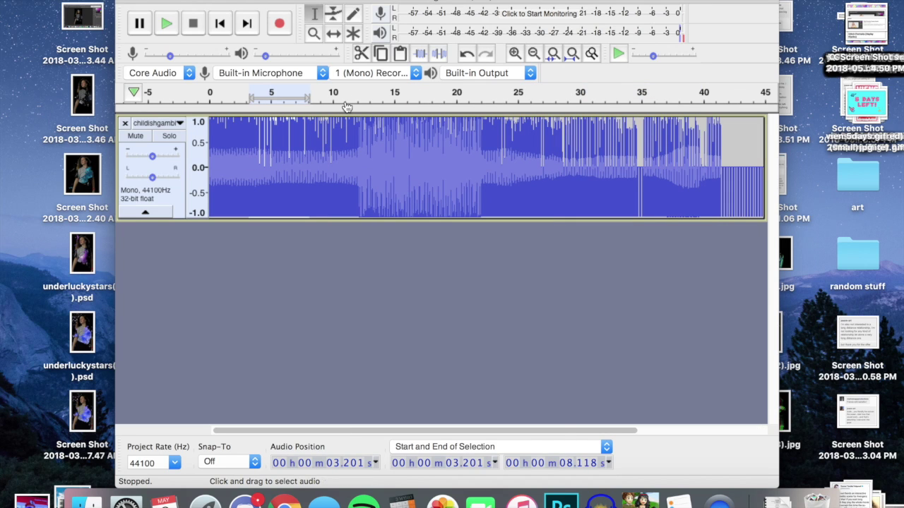
pyautogui.click(422, 2)
pyautogui.click(422, 18)
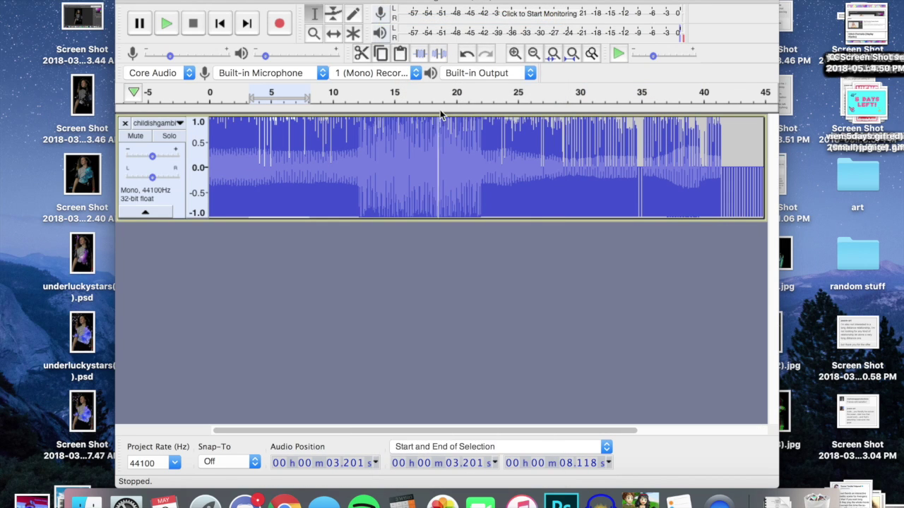
pyautogui.click(408, 3)
pyautogui.click(414, 19)
pyautogui.click(409, 3)
pyautogui.click(415, 19)
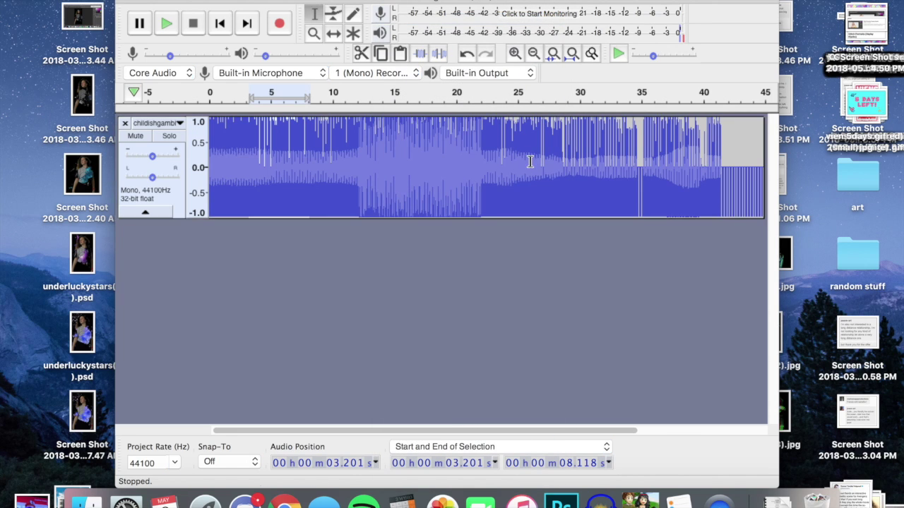
pyautogui.moveTo(452, 166); pyautogui.dragTo(552, 167)
# Repeat the echo on the 19.666–27.726 s selection
pyautogui.click(409, 3)
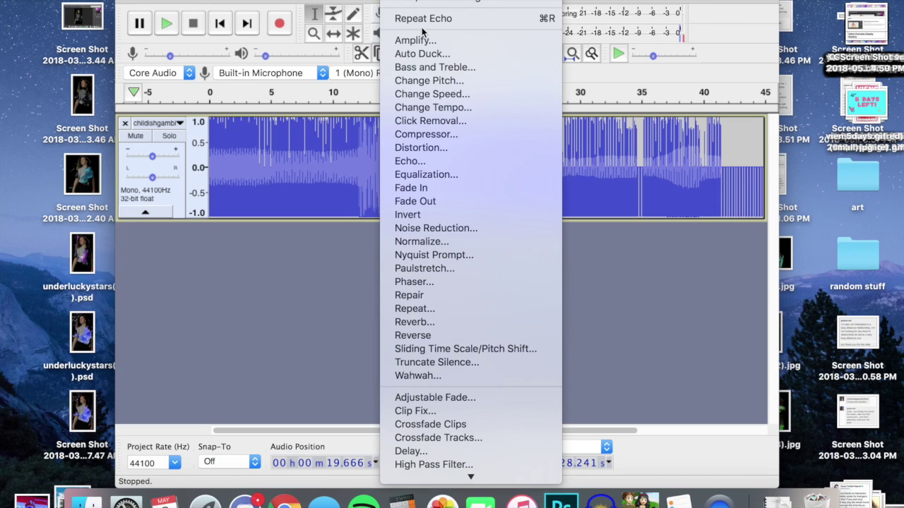
pyautogui.click(414, 18)
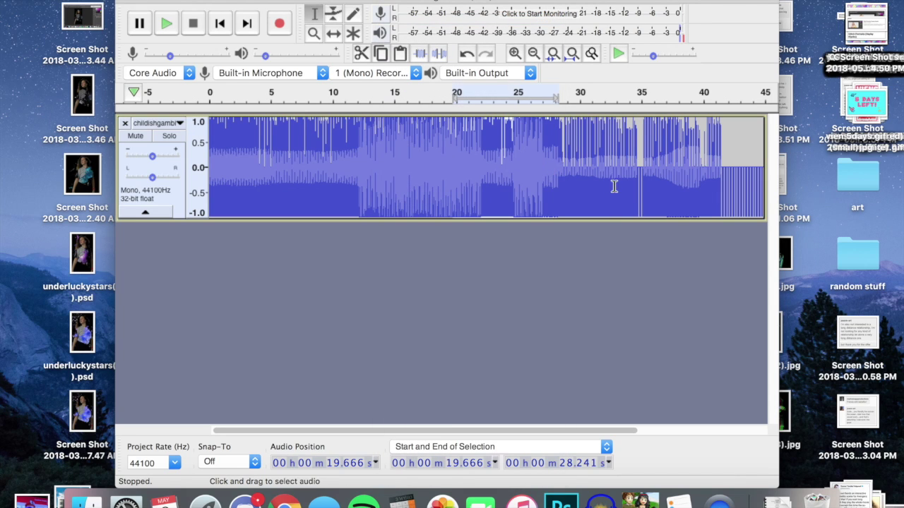
pyautogui.click(613, 185)
# Apply a triangle-wave Tremolo to roughly 31–43 s
pyautogui.hscroll(5, 602, 165)
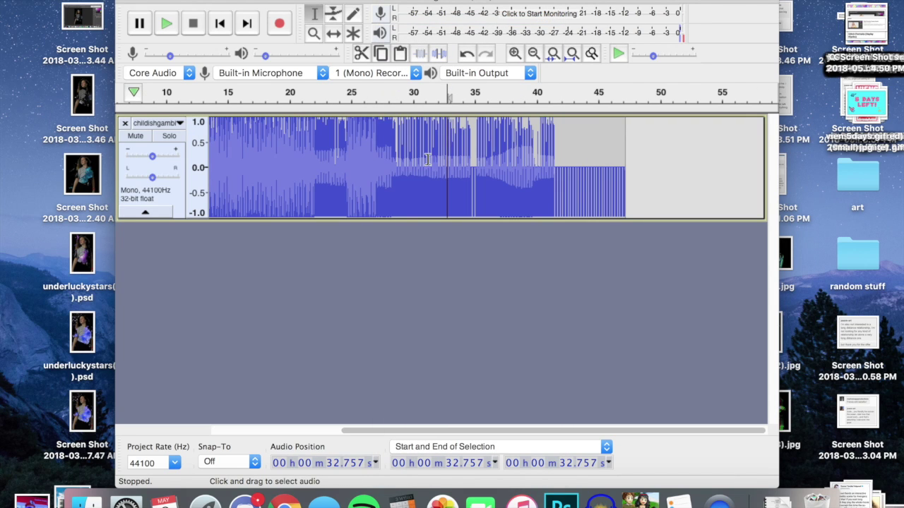
pyautogui.moveTo(427, 159); pyautogui.dragTo(576, 165)
pyautogui.click(410, 3)
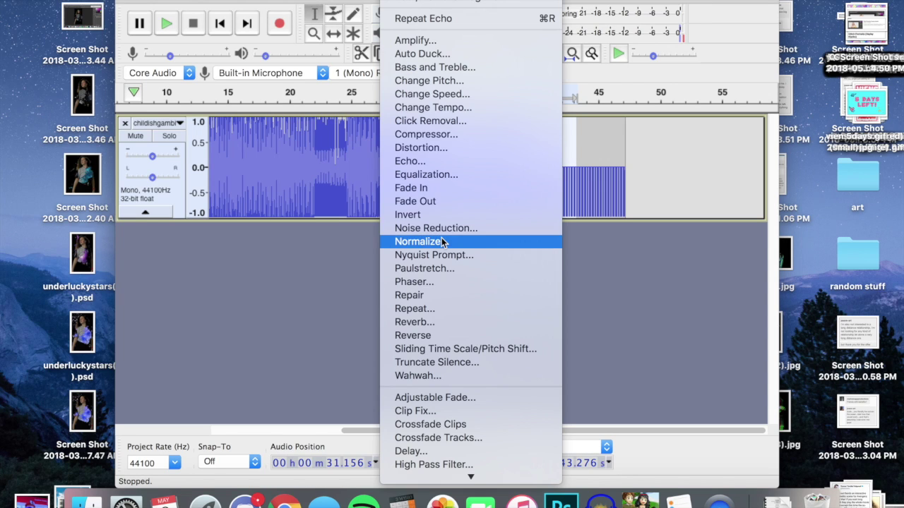
pyautogui.scroll(-10, 433, 346)
pyautogui.click(423, 435)
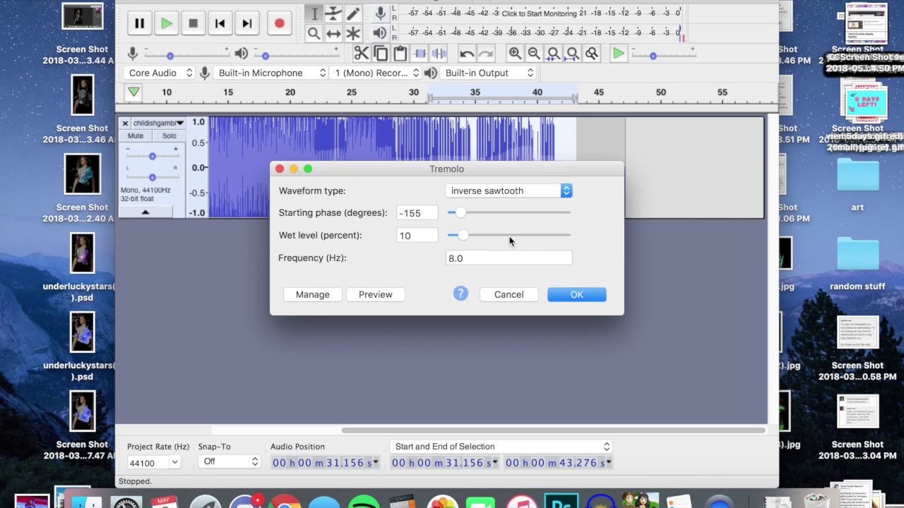
pyautogui.click(508, 191)
pyautogui.click(504, 169)
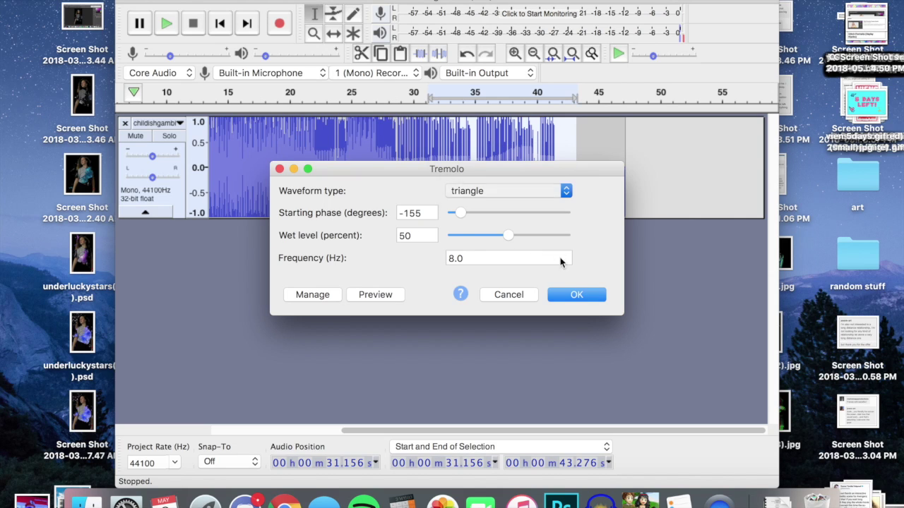
pyautogui.click(573, 295)
pyautogui.click(509, 192)
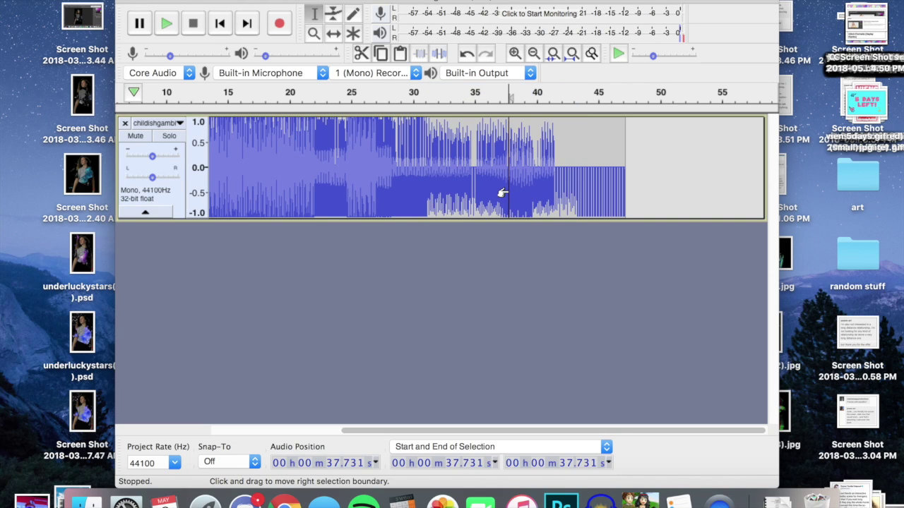
# Repeat the tremolo on the 3–8 s stretch
pyautogui.scroll(-2, 513, 210)
pyautogui.scroll(1, 443, 195)
pyautogui.click(286, 158)
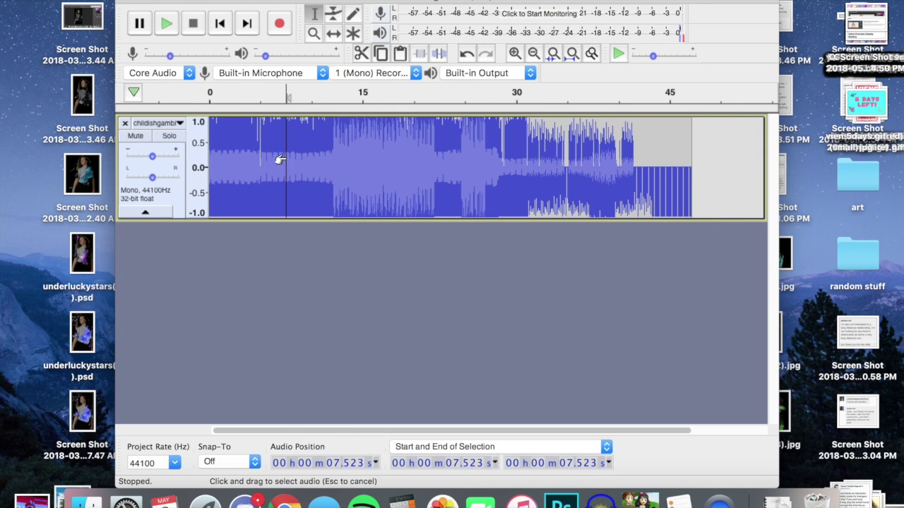
pyautogui.moveTo(242, 155); pyautogui.dragTo(290, 156)
pyautogui.click(404, 1)
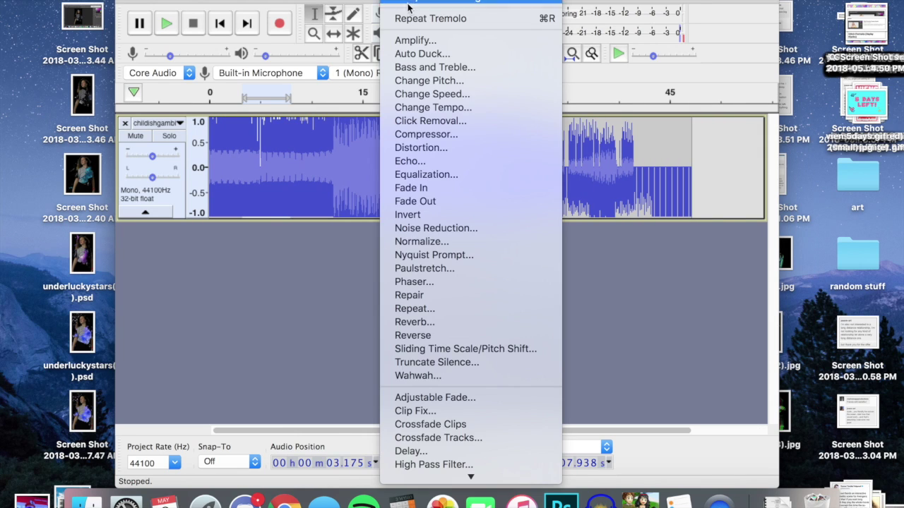
pyautogui.click(410, 19)
pyautogui.click(379, 162)
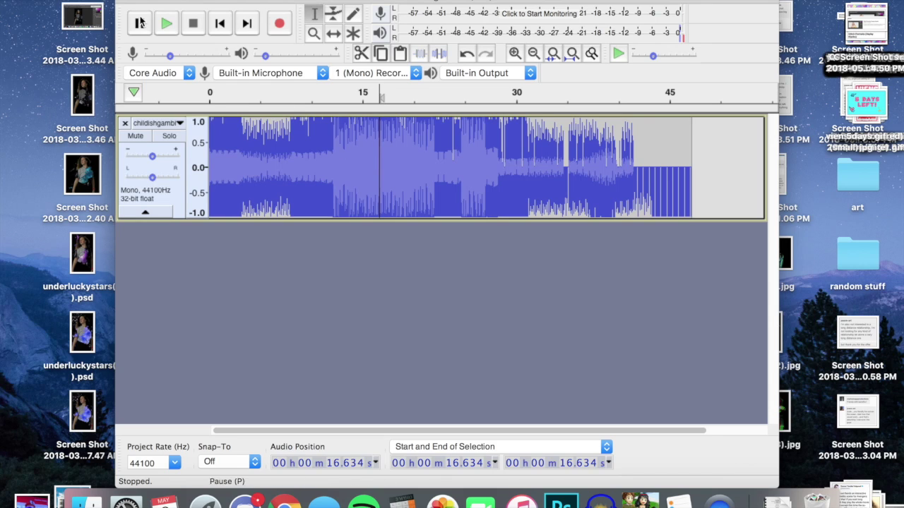
pyautogui.click(102, 1)
# Export the track to Documents as childishgambino(aud)2.bmp in raw header-less U-Law
pyautogui.click(266, 127)
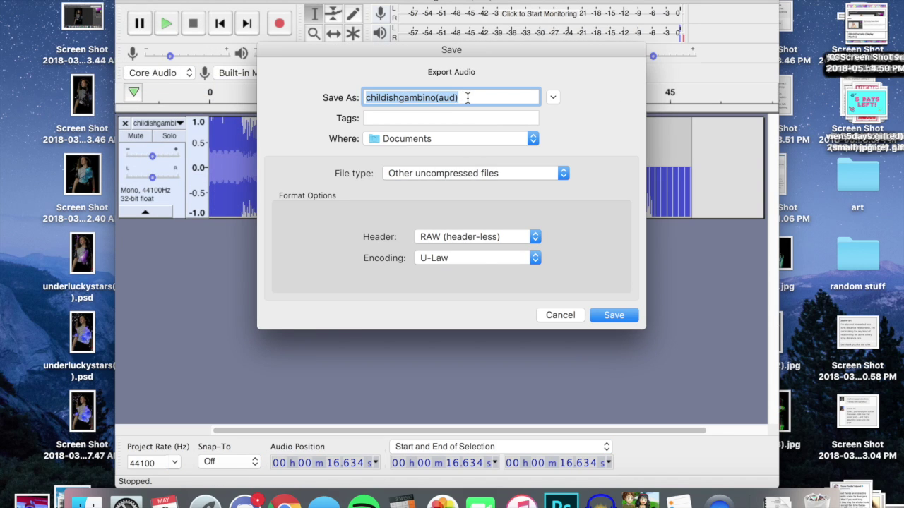
pyautogui.click(467, 98)
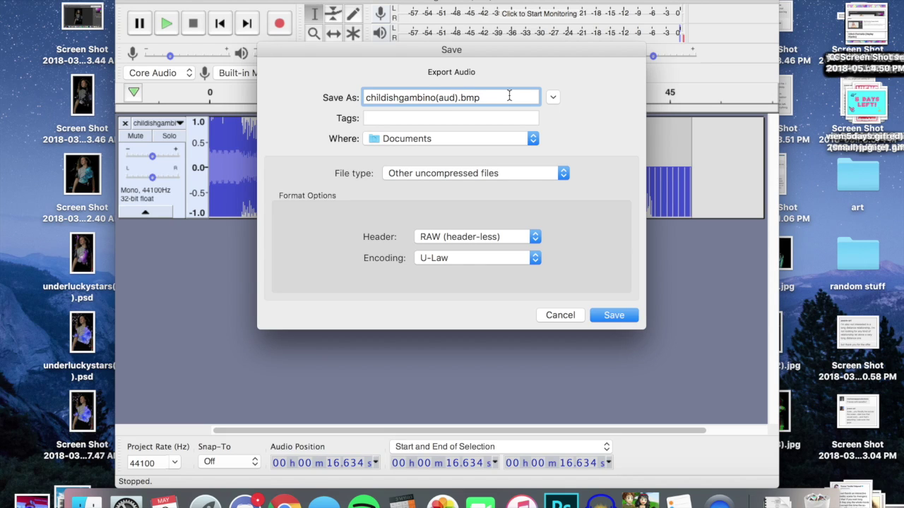
pyautogui.write('2.bmp')
pyautogui.click(613, 314)
pyautogui.press('Return')
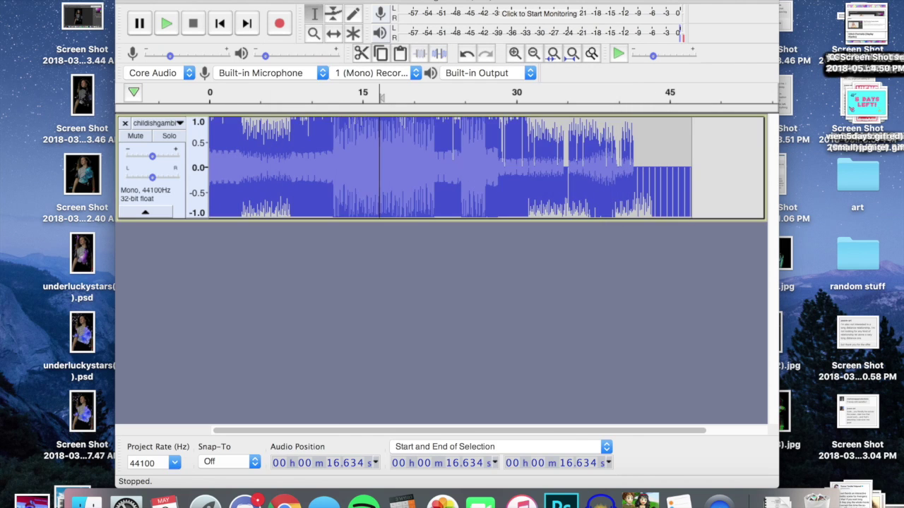
pyautogui.press('Return')
pyautogui.hotkey('ctrl', 'Left')
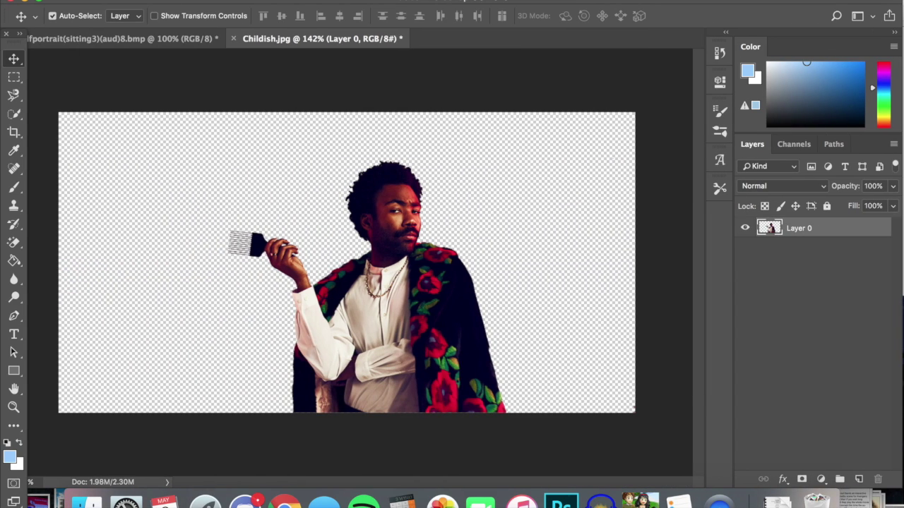
# Open childishgambino(aud)2.bmp from All My Files
pyautogui.click(128, 7)
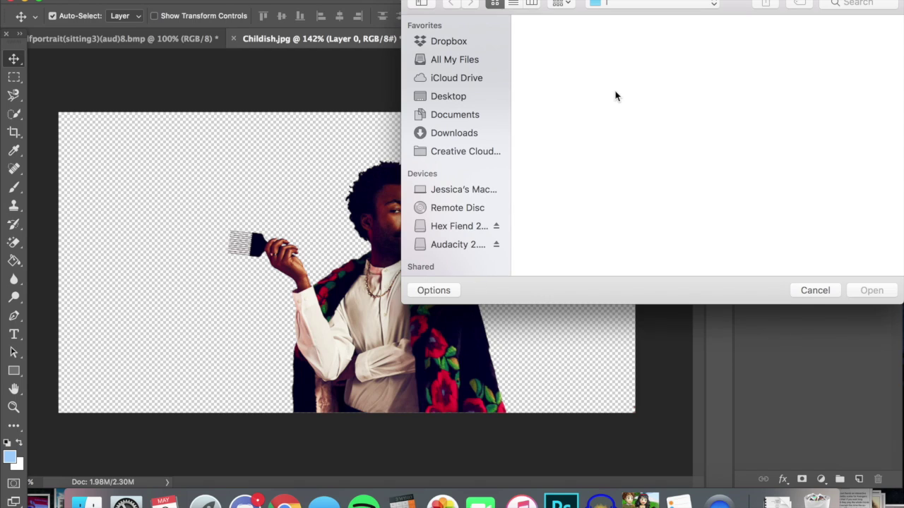
pyautogui.click(458, 65)
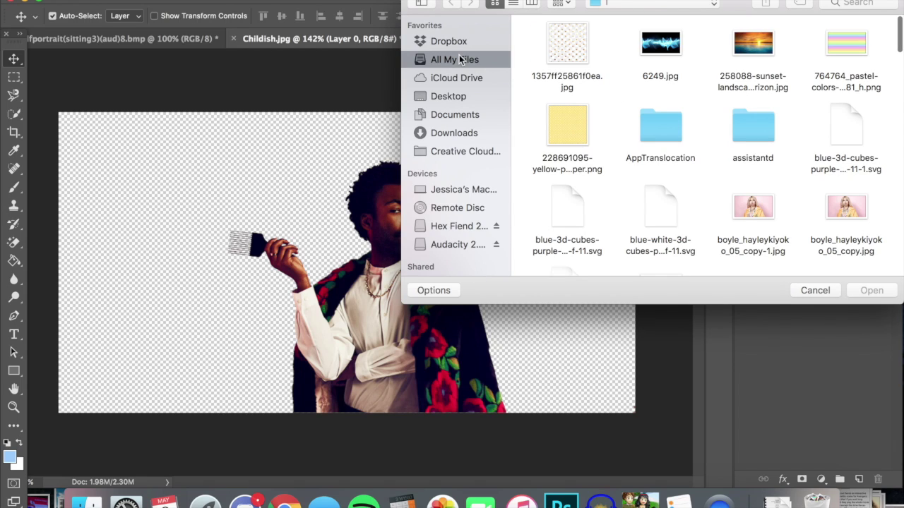
pyautogui.click(565, 62)
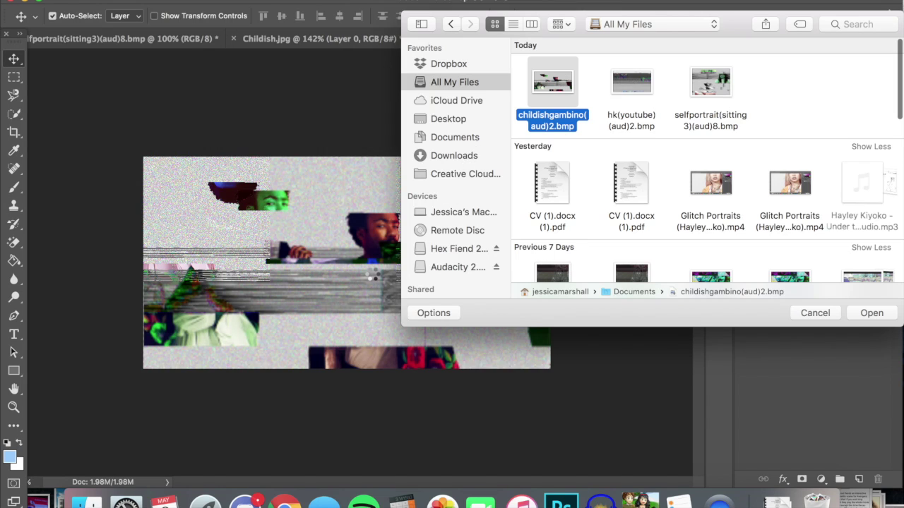
pyautogui.scroll(1, 381, 244)
pyautogui.scroll(1, 381, 244)
pyautogui.scroll(1, 382, 244)
pyautogui.scroll(1, 382, 244)
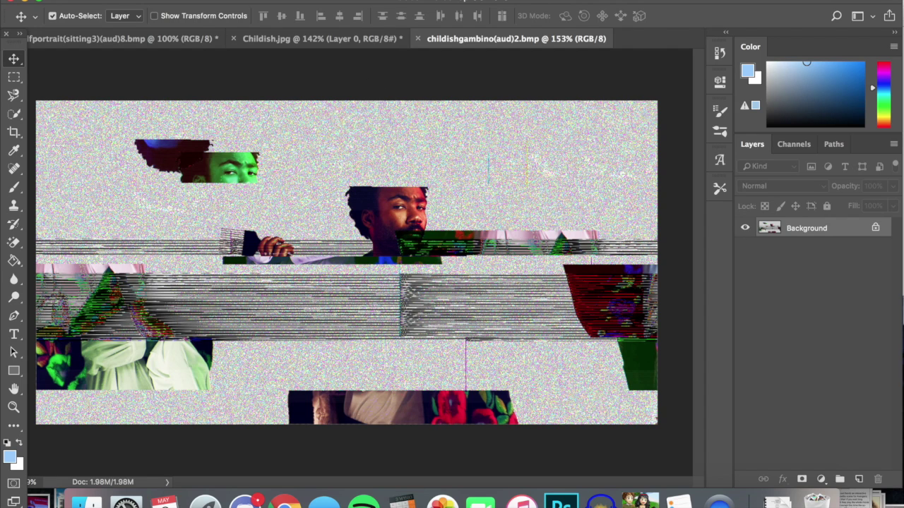
# Raise the image brightness to 62, then bring up the Vibrance adjustment
pyautogui.click(182, 1)
pyautogui.click(367, 17)
pyautogui.moveTo(578, 85)
pyautogui.mouseDown()
pyautogui.moveTo(606, 88)
pyautogui.moveTo(579, 92)
pyautogui.moveTo(607, 121)
pyautogui.mouseUp()
pyautogui.click(681, 74)
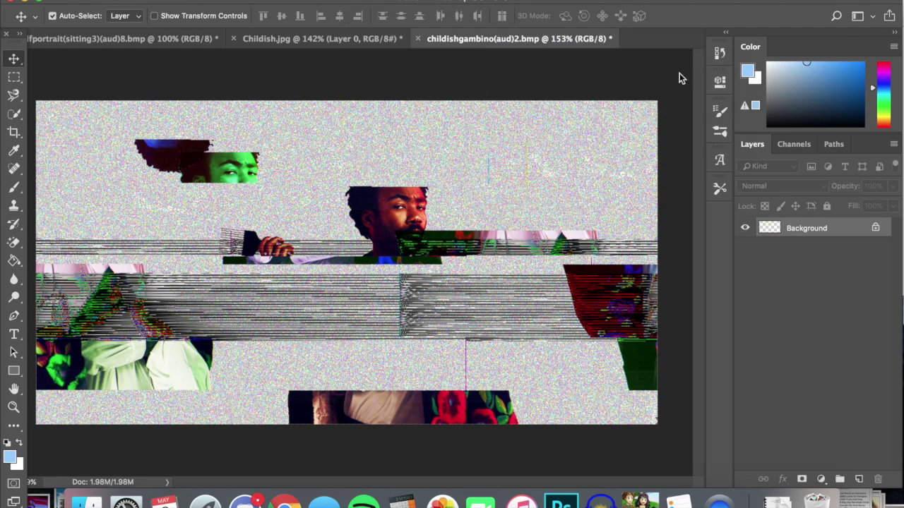
pyautogui.click(225, 4)
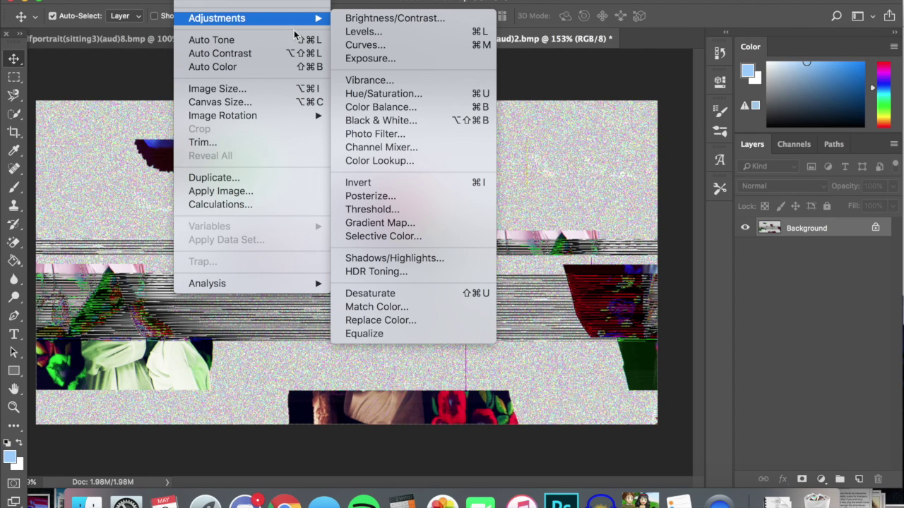
pyautogui.click(370, 80)
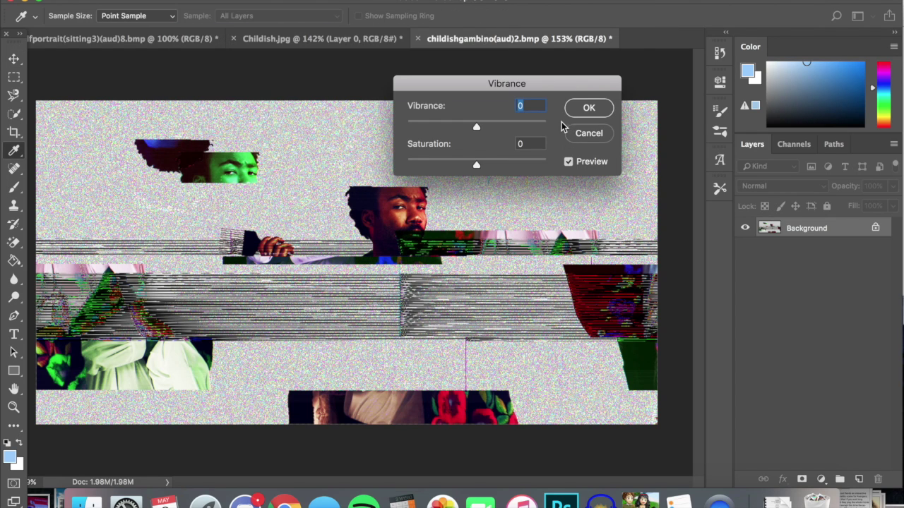
# Apply Vibrance +53 and Saturation +15 to the image
pyautogui.moveTo(533, 85); pyautogui.dragTo(559, 45)
pyautogui.moveTo(502, 88); pyautogui.dragTo(528, 88)
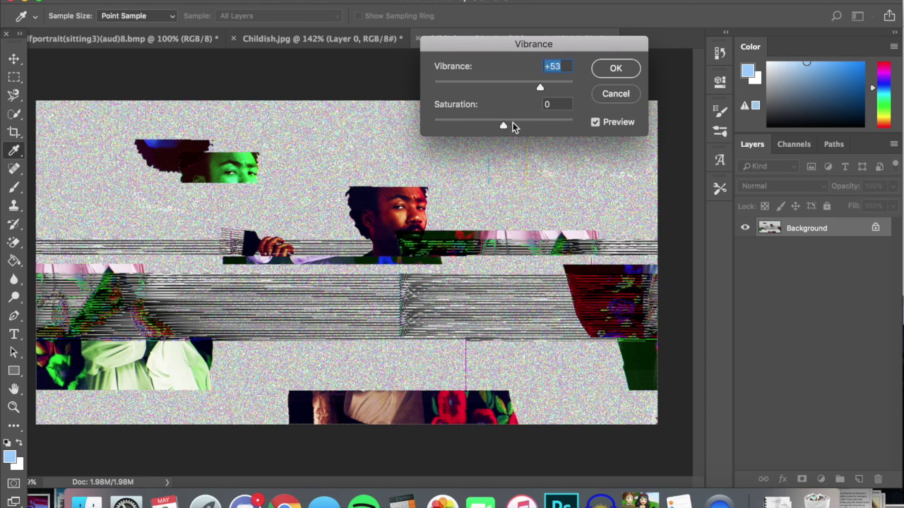
pyautogui.moveTo(503, 126)
pyautogui.mouseDown()
pyautogui.moveTo(522, 126)
pyautogui.moveTo(509, 128)
pyautogui.mouseUp()
pyautogui.click(611, 70)
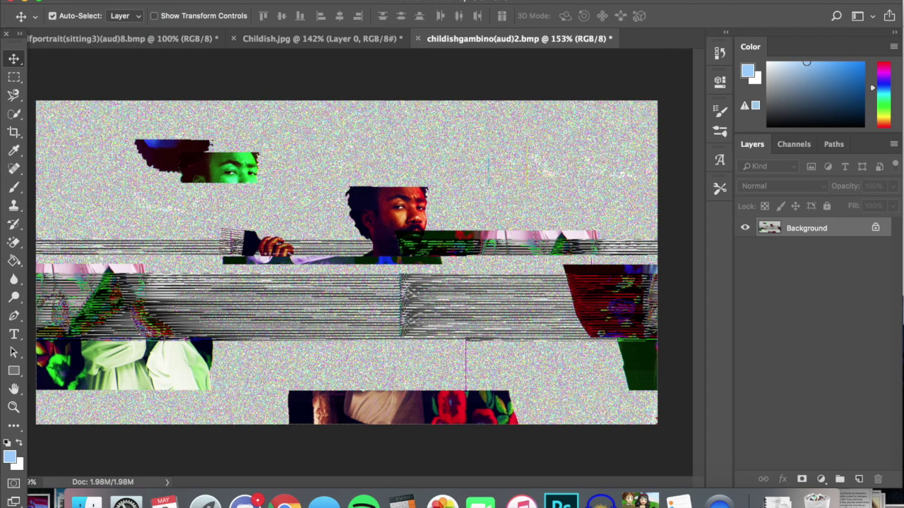
# Shift the hue by +74 and unlock the Background into Layer 0
pyautogui.click(205, 2)
pyautogui.click(400, 96)
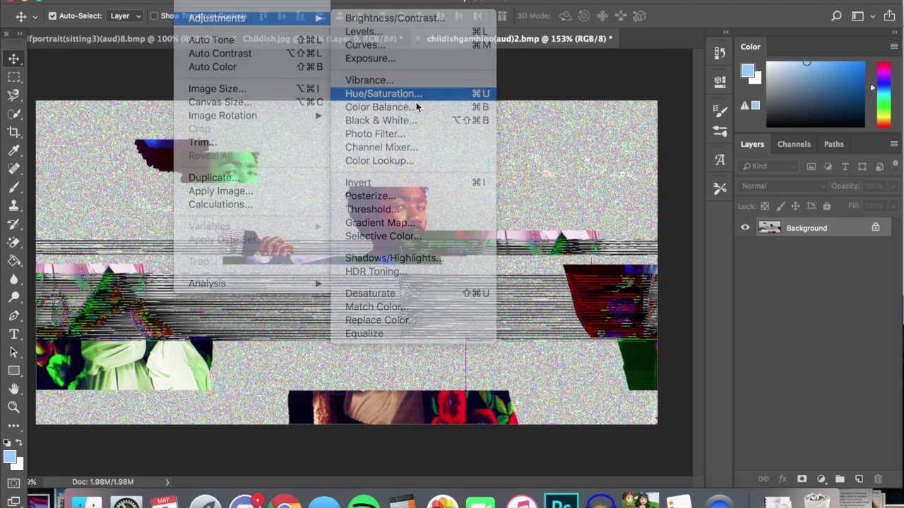
pyautogui.moveTo(657, 140); pyautogui.dragTo(697, 140)
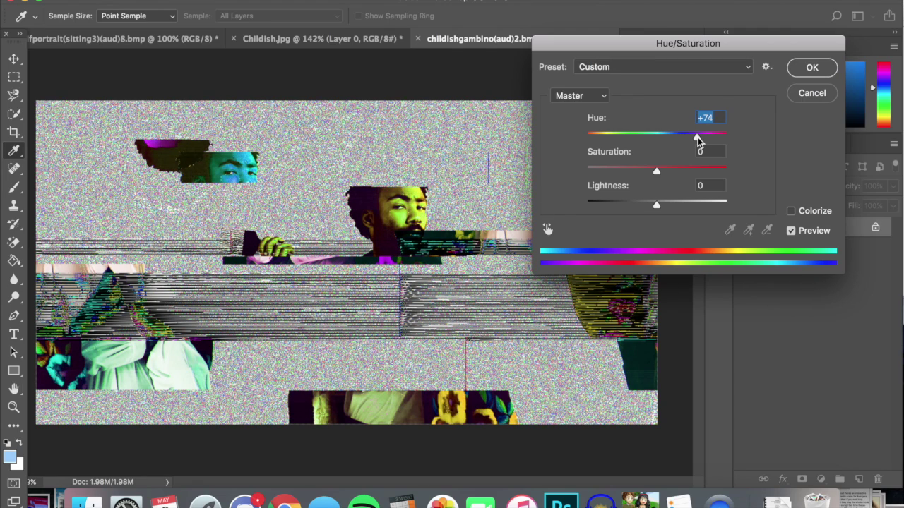
pyautogui.click(808, 68)
pyautogui.click(875, 227)
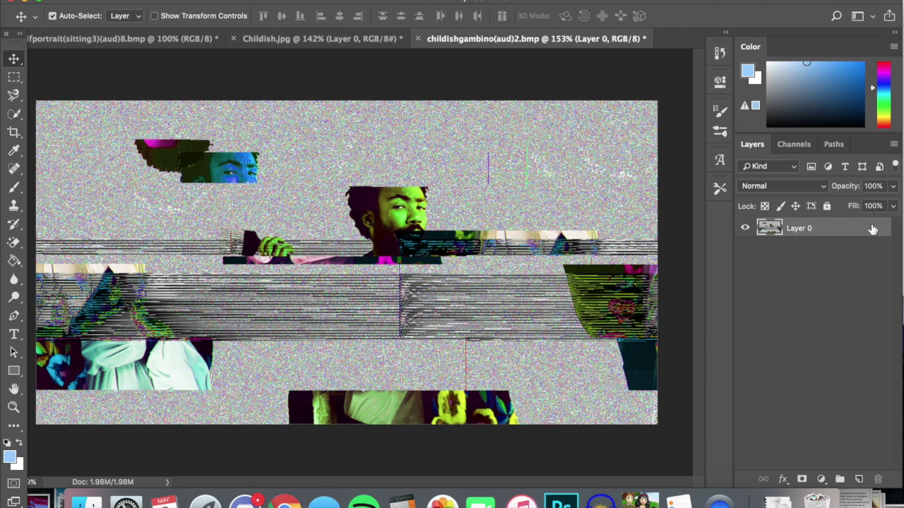
# Duplicate Layer 0 and recolour the copy with Hue −143 and Saturation +32
pyautogui.rightClick(852, 231)
pyautogui.click(728, 292)
pyautogui.click(590, 174)
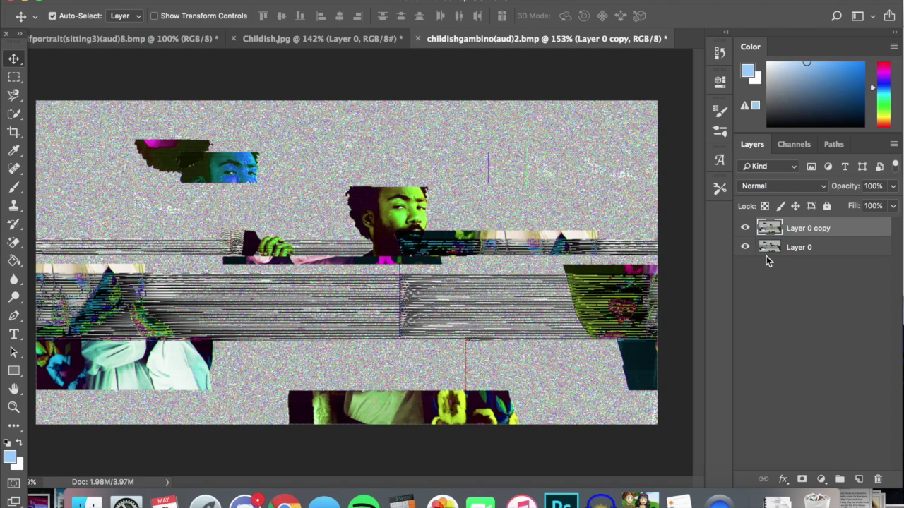
pyautogui.click(189, 2)
pyautogui.moveTo(217, 17)
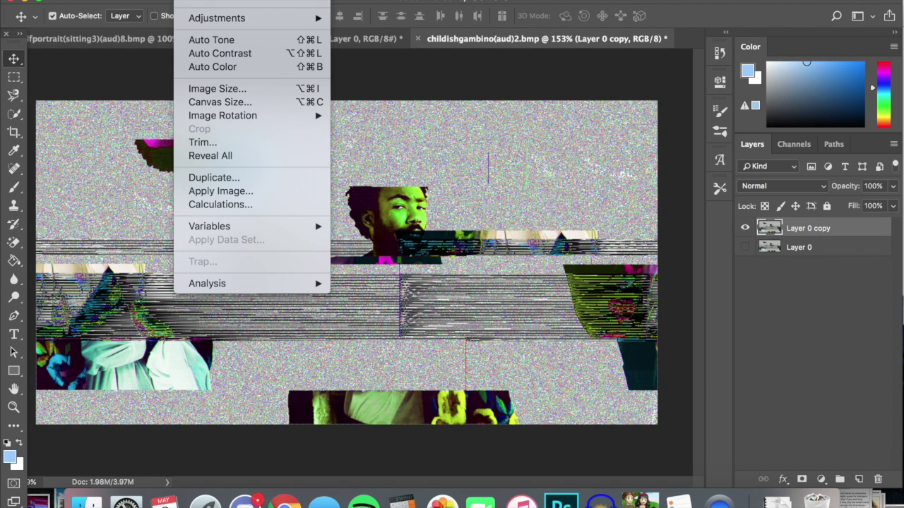
pyautogui.click(368, 97)
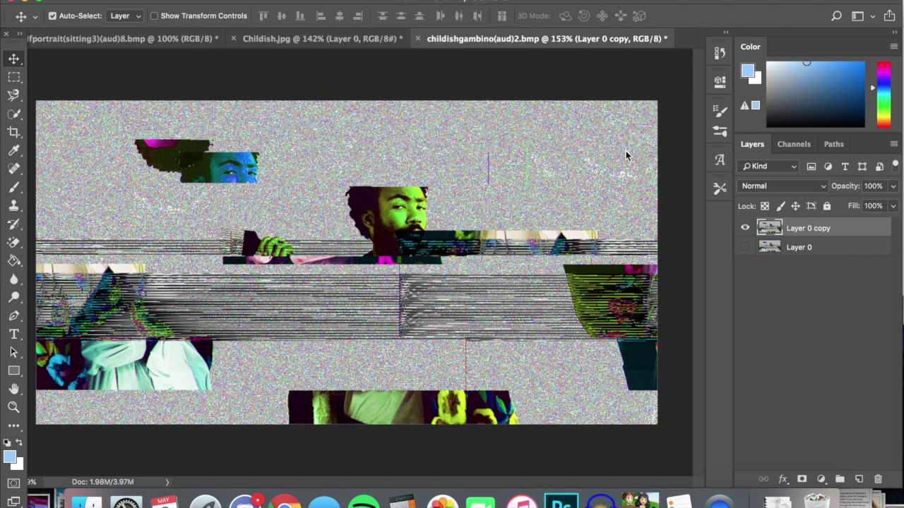
pyautogui.moveTo(679, 134); pyautogui.dragTo(718, 136)
pyautogui.moveTo(655, 137); pyautogui.dragTo(596, 136)
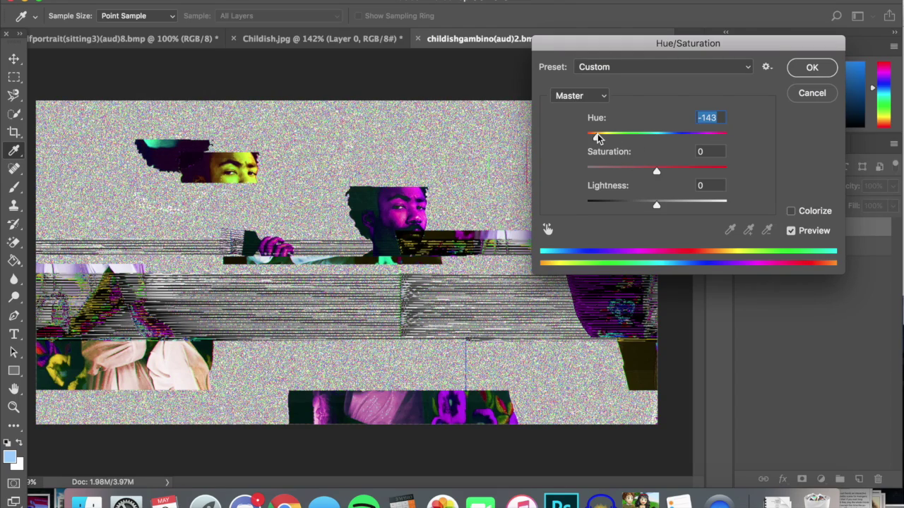
pyautogui.moveTo(658, 172); pyautogui.dragTo(680, 174)
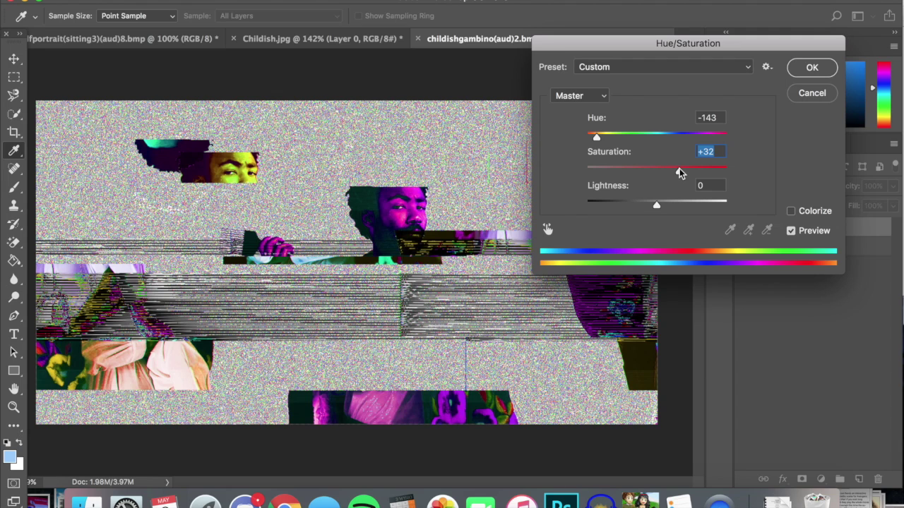
pyautogui.click(808, 68)
# Set the copy to 30% opacity, show Layer 0, and nudge the copy about 0.30 cm
pyautogui.click(874, 186)
pyautogui.write('3')
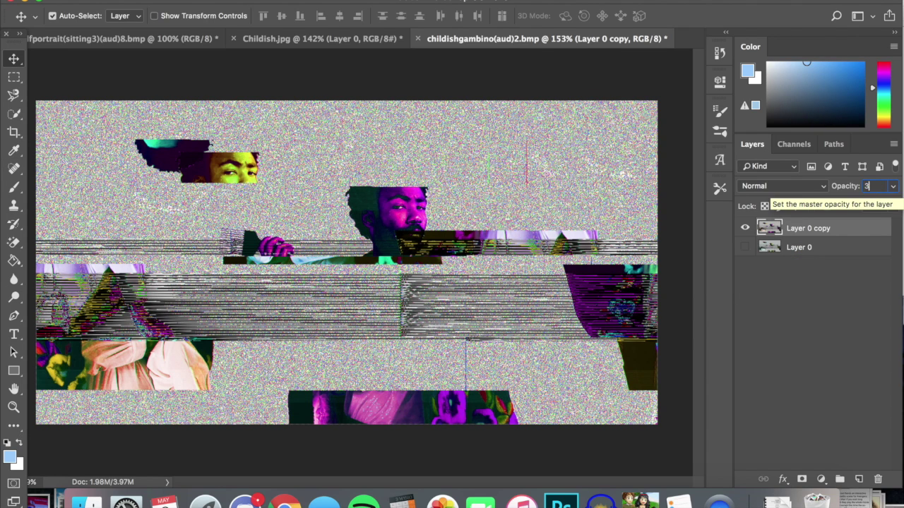
pyautogui.write('0')
pyautogui.click(745, 248)
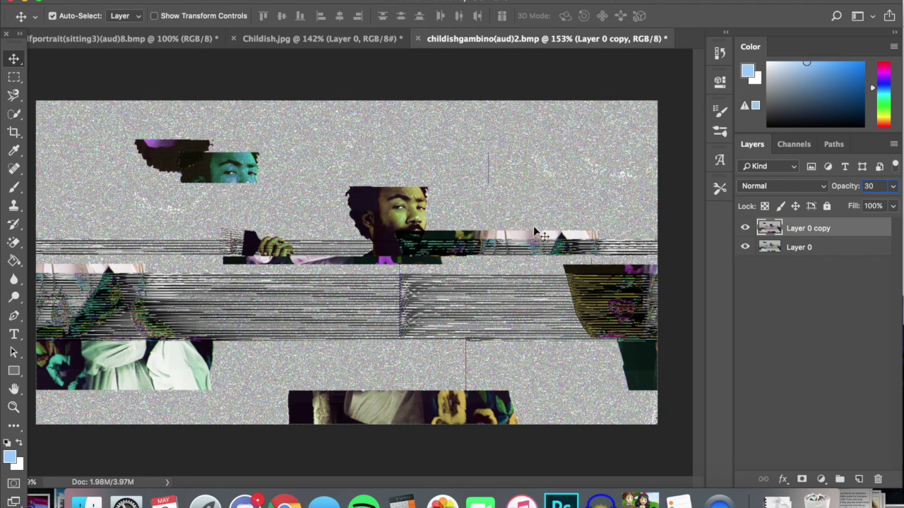
pyautogui.press('Return')
pyautogui.moveTo(395, 224)
pyautogui.mouseDown()
pyautogui.moveTo(419, 223)
pyautogui.moveTo(417, 214)
pyautogui.mouseUp()
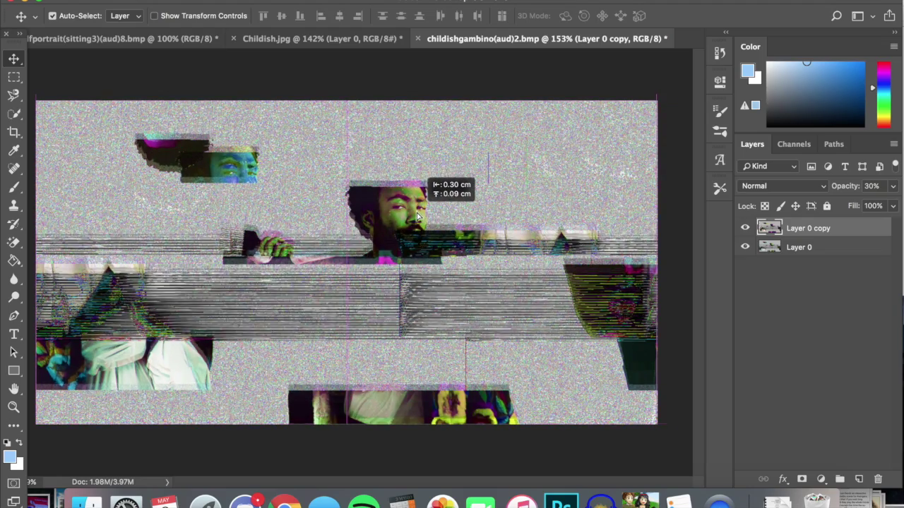
# Reposition Layer 0 copy about 0.11 cm off the original, undoing and redoing the offset
pyautogui.moveTo(418, 213); pyautogui.dragTo(417, 215)
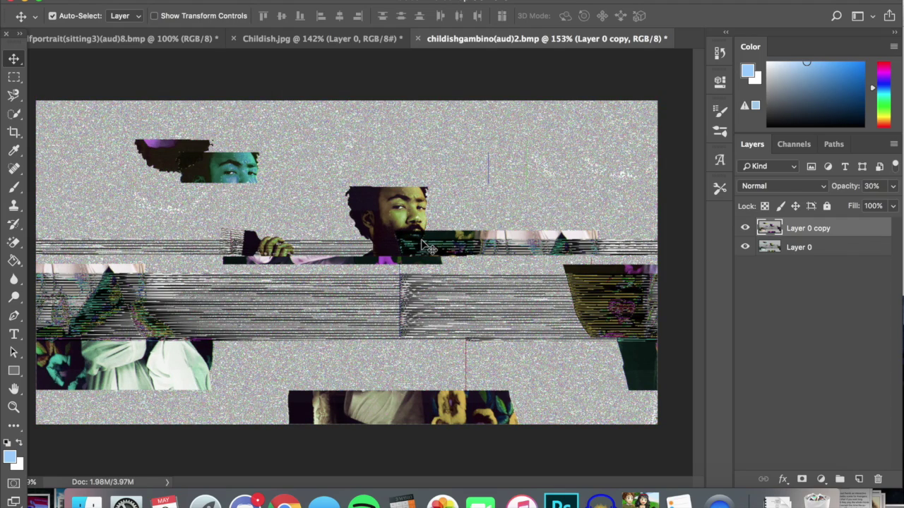
pyautogui.press('Down')
pyautogui.press('Down')
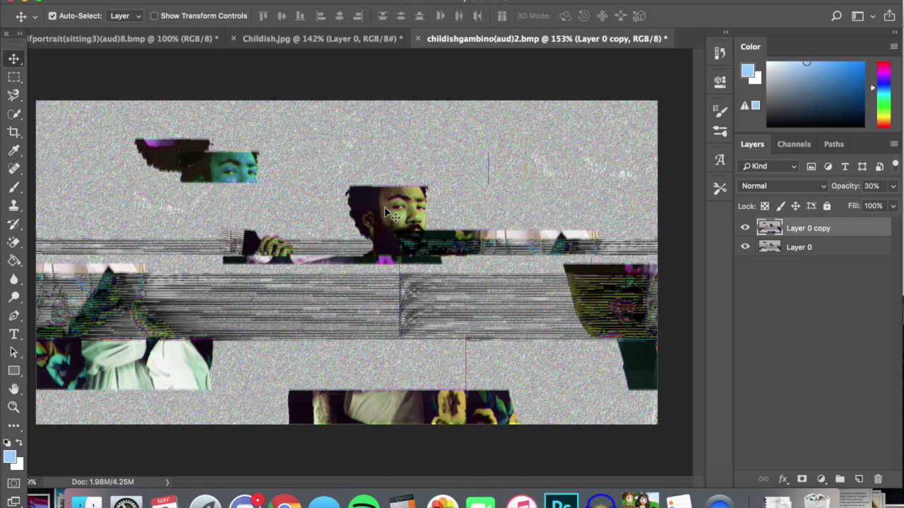
pyautogui.moveTo(385, 205); pyautogui.dragTo(386, 205)
pyautogui.moveTo(385, 204); pyautogui.dragTo(416, 205)
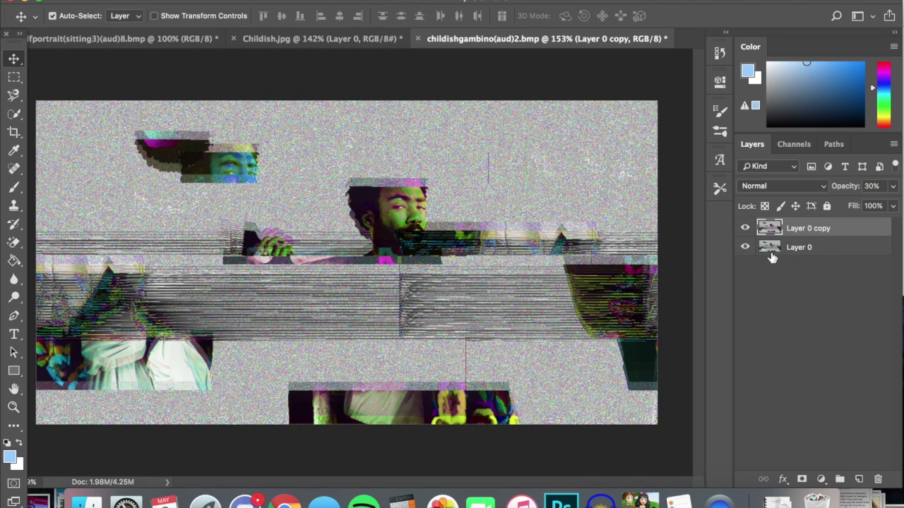
pyautogui.click(809, 249)
# Duplicate Layer 0 as Layer 0 copy 2, hide the first copy, and shift its hue +89
pyautogui.rightClick(810, 247)
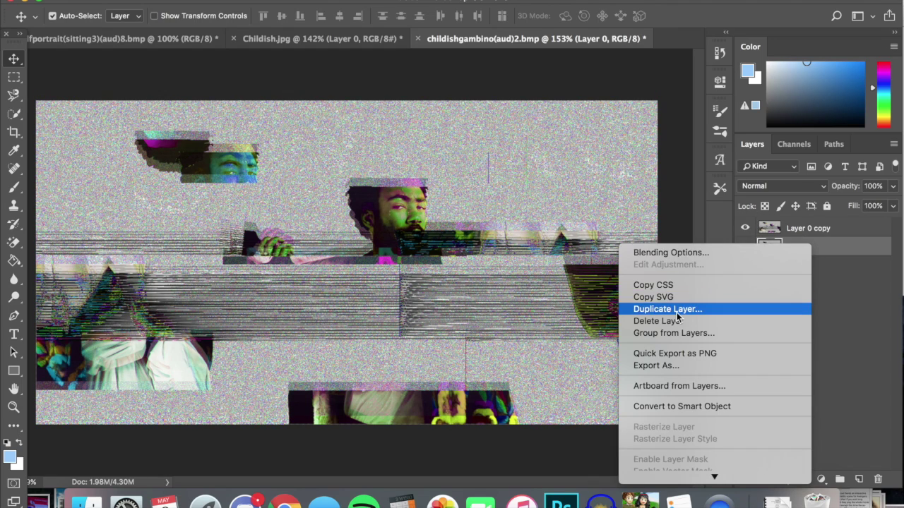
pyautogui.click(677, 310)
pyautogui.click(575, 177)
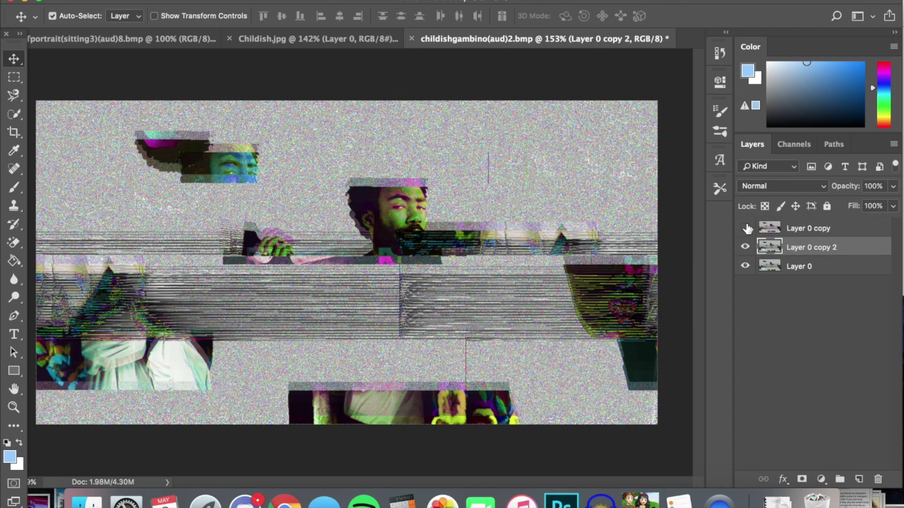
pyautogui.click(745, 228)
pyautogui.click(194, 2)
pyautogui.moveTo(215, 18)
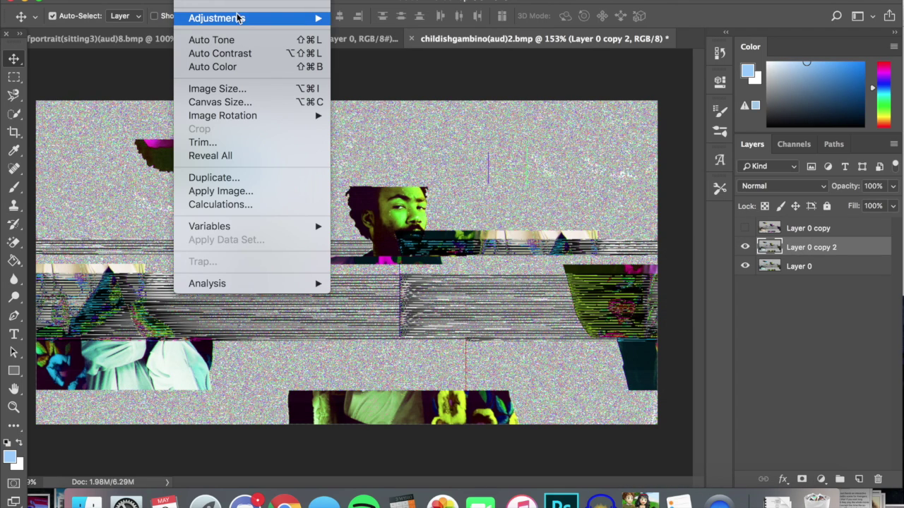
pyautogui.click(417, 94)
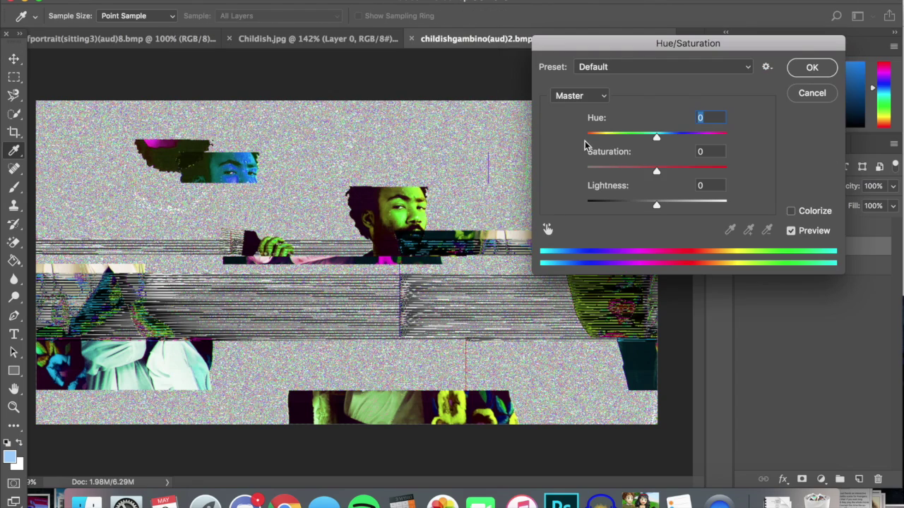
pyautogui.moveTo(656, 134); pyautogui.dragTo(702, 136)
pyautogui.moveTo(657, 172); pyautogui.dragTo(690, 172)
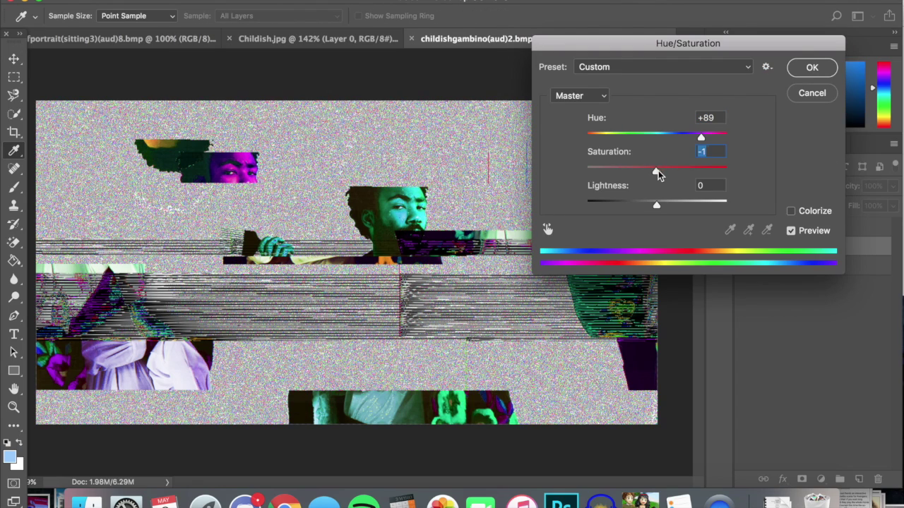
pyautogui.click(812, 67)
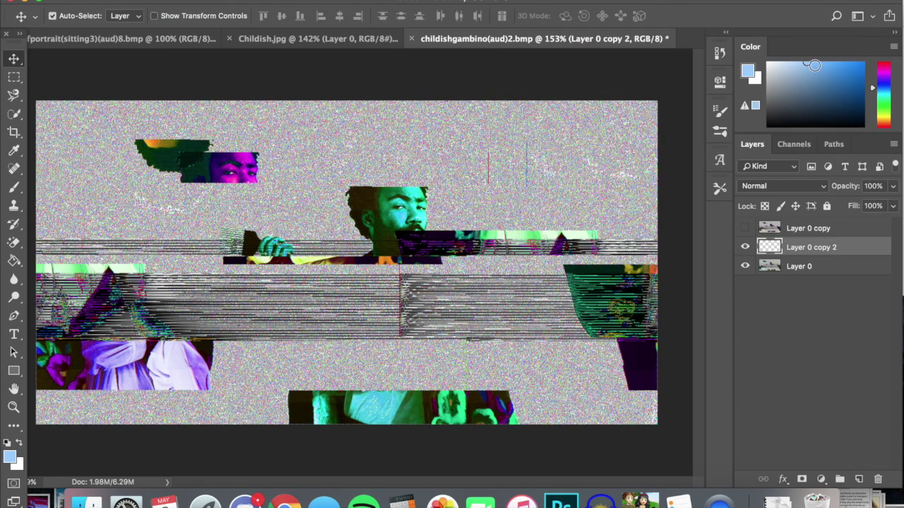
# Boost Layer 0 copy 2's vibrance to the maximum +100
pyautogui.click(195, 2)
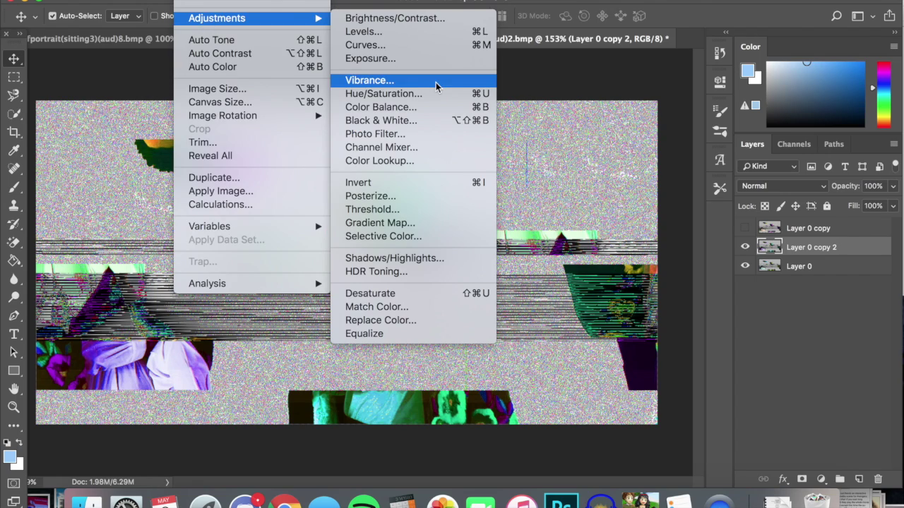
pyautogui.click(423, 82)
pyautogui.moveTo(502, 91); pyautogui.dragTo(572, 90)
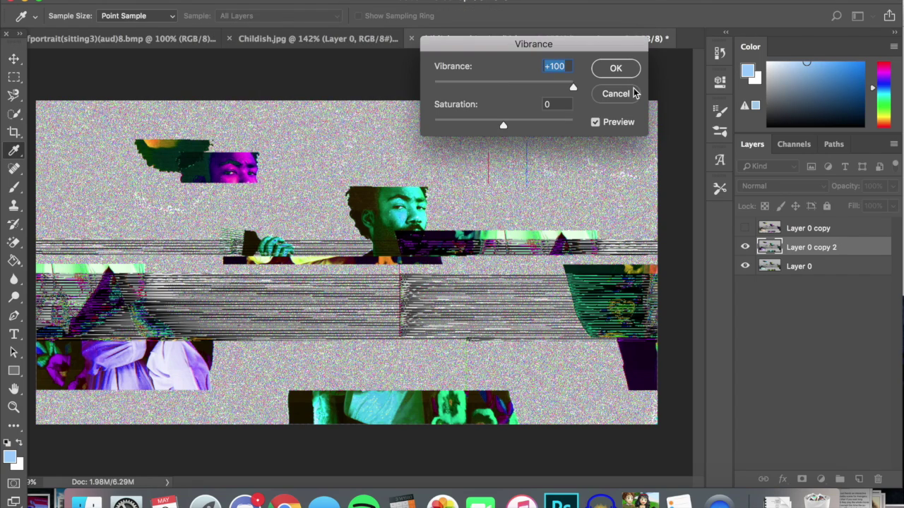
pyautogui.click(614, 69)
# Set Layer 0 copy 2 to 22% opacity, offset it about 0.24 cm, and move it to the top
pyautogui.press('v')
pyautogui.click(846, 185)
pyautogui.write('22')
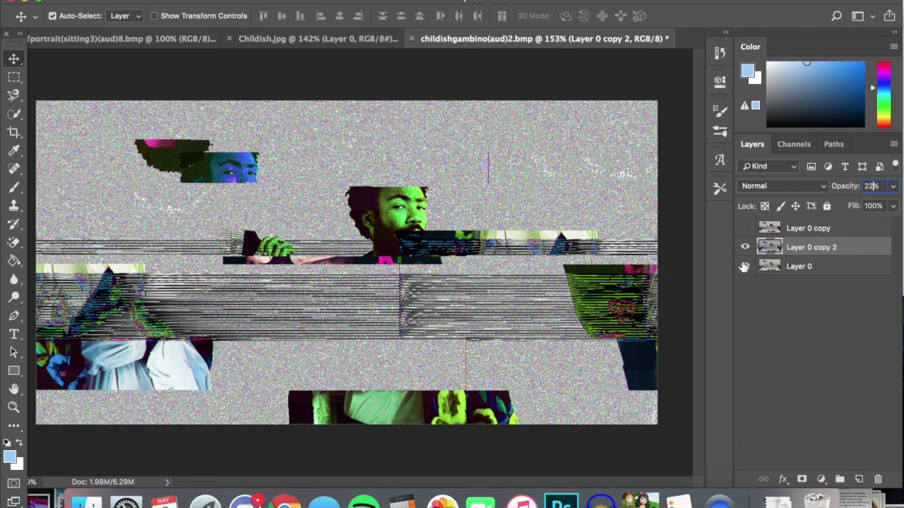
pyautogui.moveTo(399, 210); pyautogui.dragTo(376, 210)
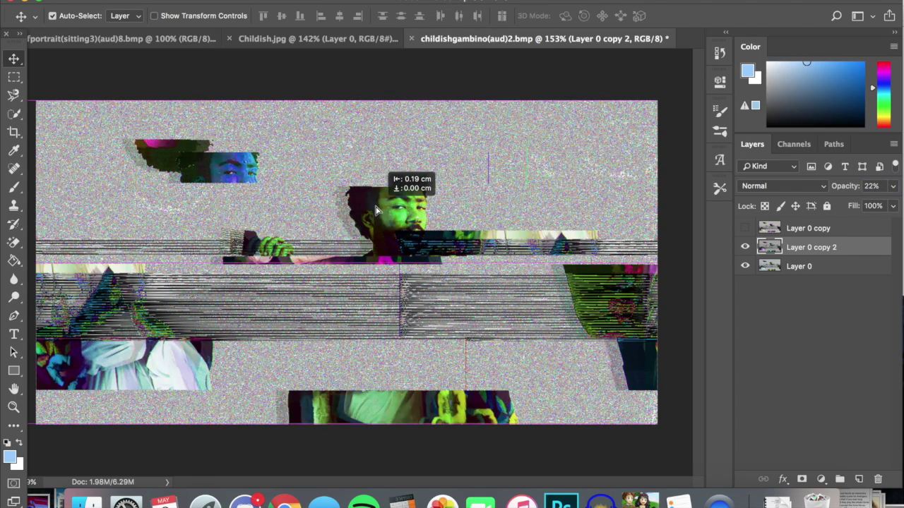
pyautogui.click(745, 229)
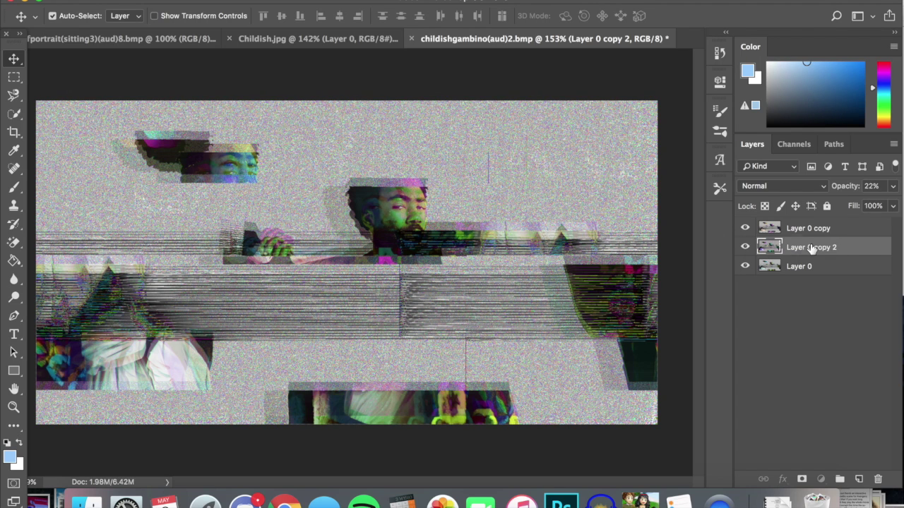
pyautogui.moveTo(764, 247); pyautogui.dragTo(810, 220)
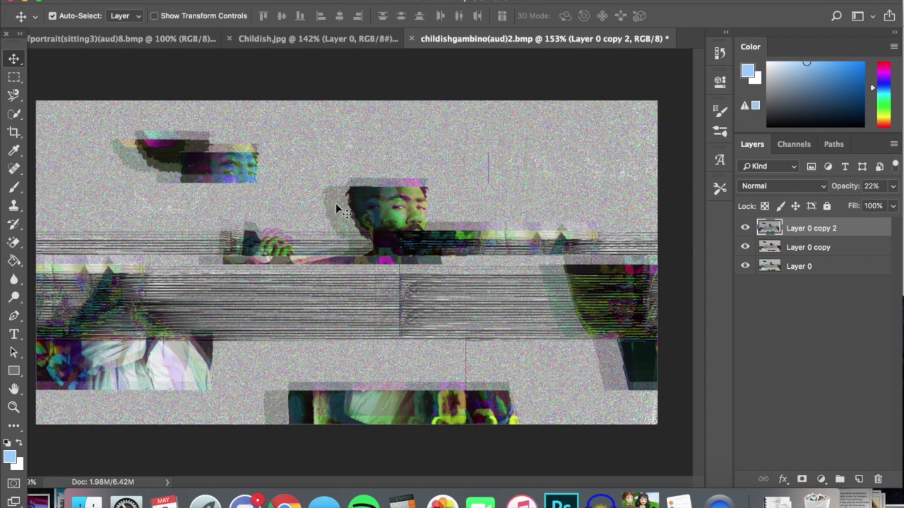
pyautogui.moveTo(340, 205); pyautogui.dragTo(352, 210)
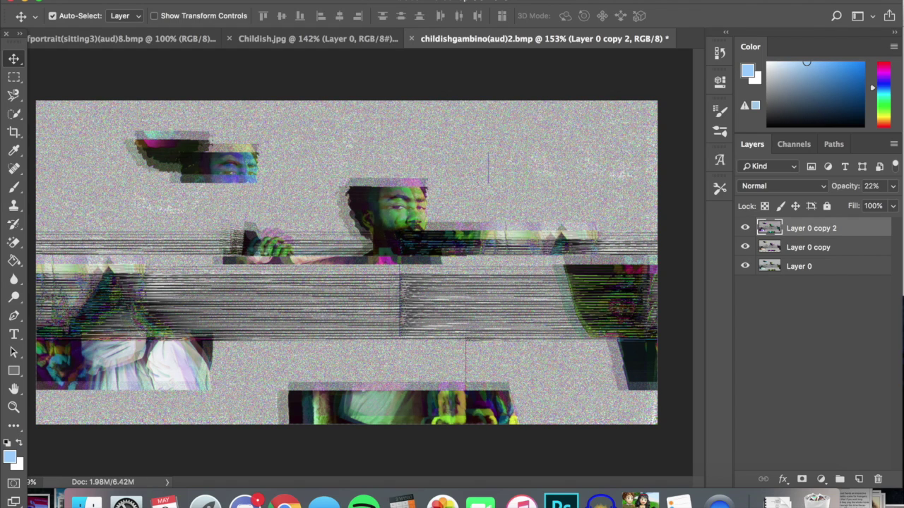
pyautogui.click(236, 0)
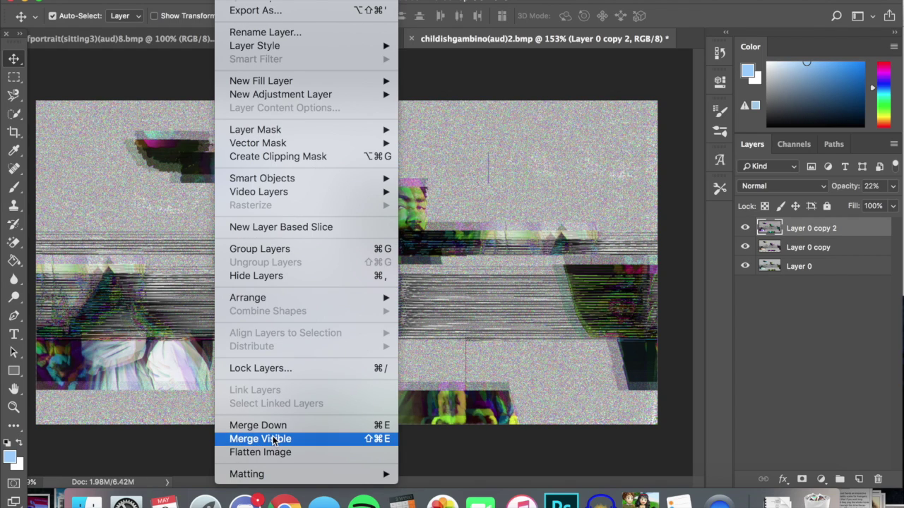
# Merge all visible layers and apply Brightness 39 with Contrast −13
pyautogui.click(274, 438)
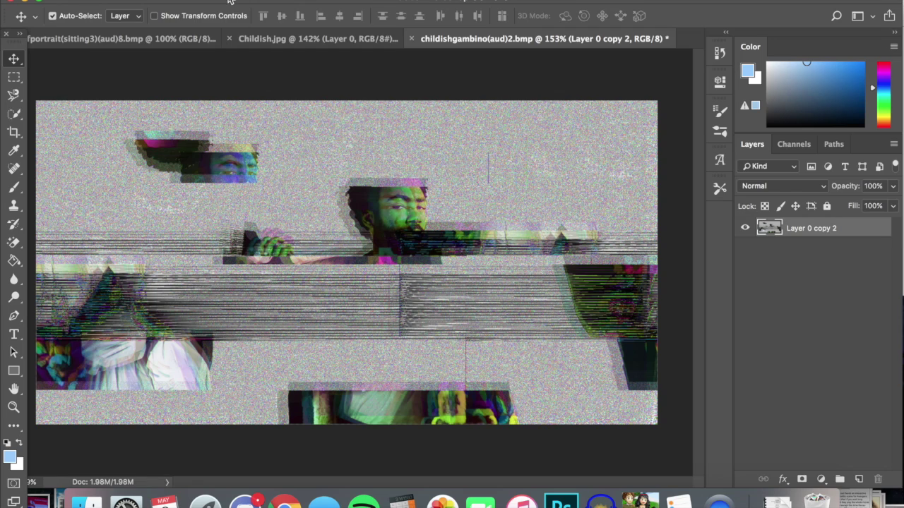
pyautogui.click(196, 0)
pyautogui.moveTo(217, 18)
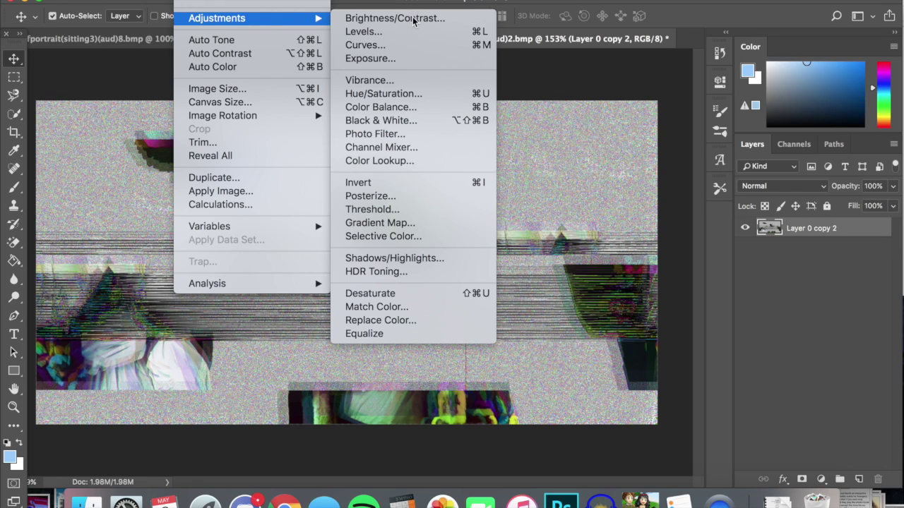
pyautogui.click(414, 21)
pyautogui.moveTo(579, 87); pyautogui.dragTo(595, 87)
pyautogui.moveTo(585, 118); pyautogui.dragTo(582, 120)
pyautogui.press('Down')
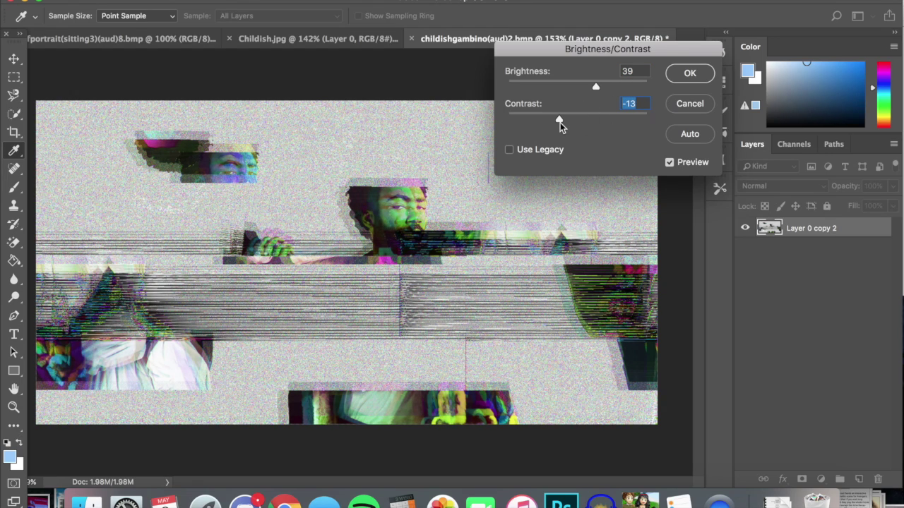
pyautogui.click(689, 75)
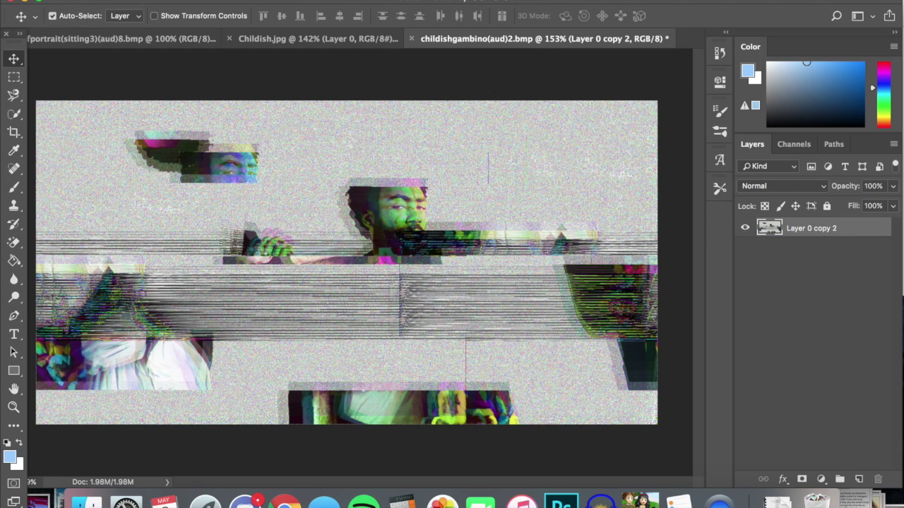
pyautogui.click(131, 1)
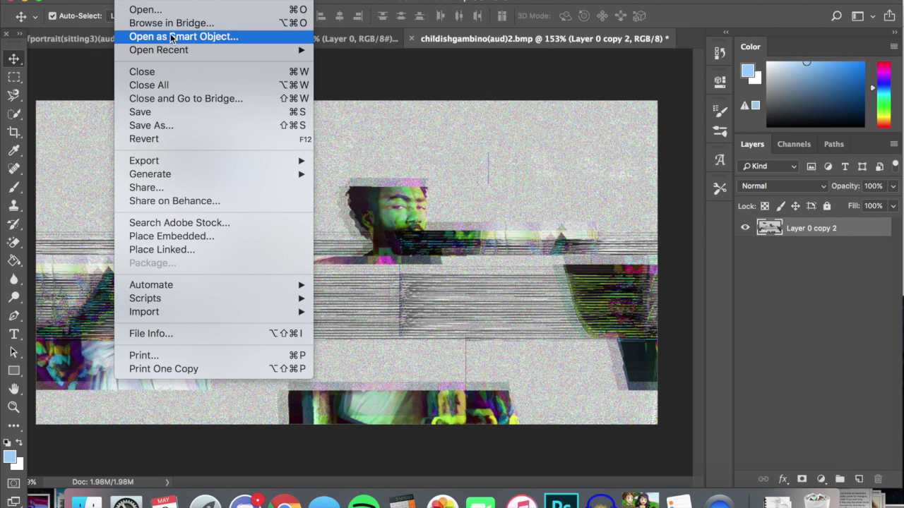
# Save the image in Documents as JPEG childishgambino(aud).jpg, accepting the JPEG options
pyautogui.click(169, 128)
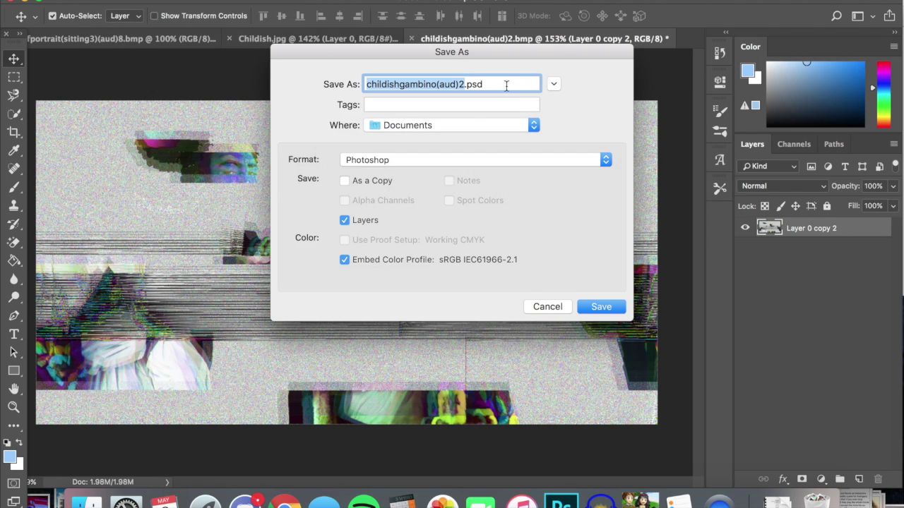
pyautogui.click(463, 84)
pyautogui.press('BackSpace')
pyautogui.press('BackSpace')
pyautogui.press('BackSpace')
pyautogui.press('BackSpace')
pyautogui.press('BackSpace')
pyautogui.write('aud)')
pyautogui.click(467, 162)
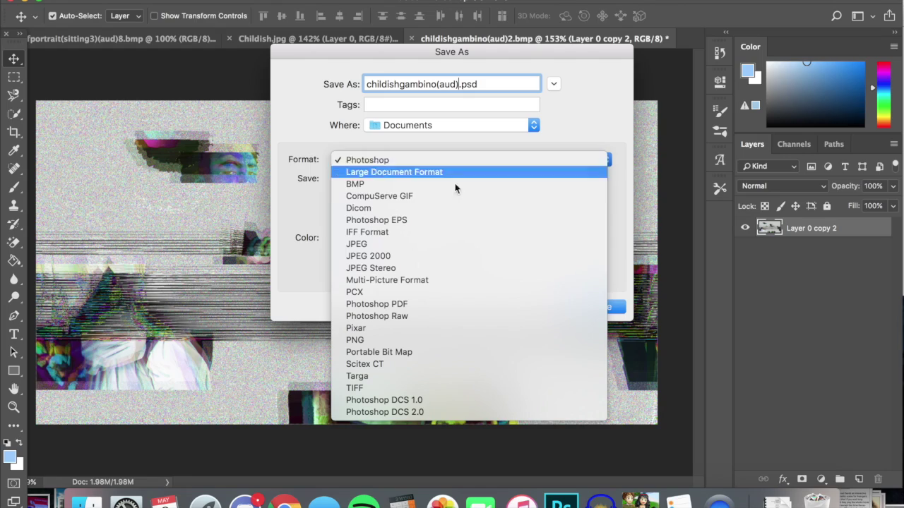
pyautogui.click(410, 244)
pyautogui.click(601, 306)
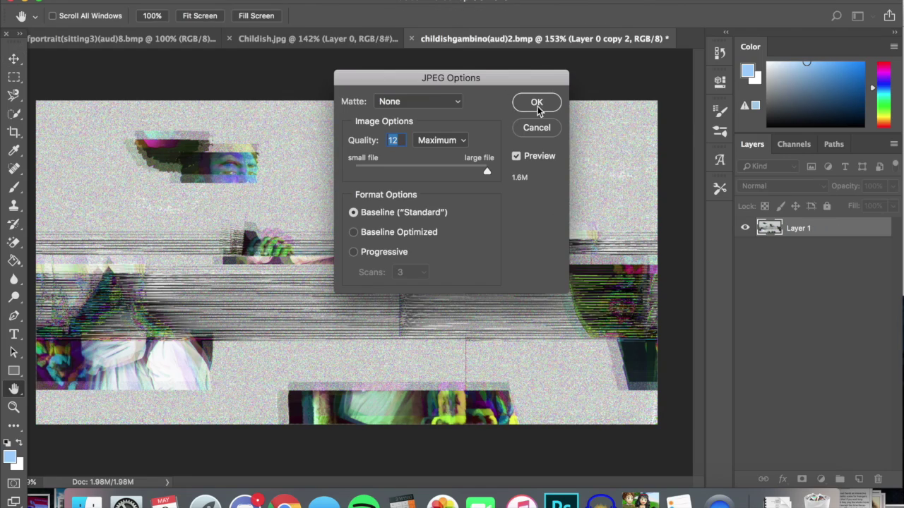
pyautogui.click(535, 104)
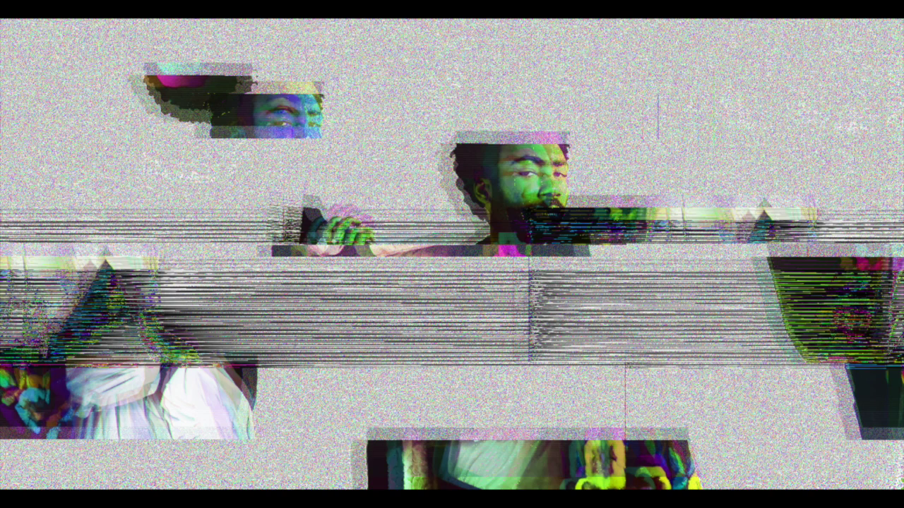